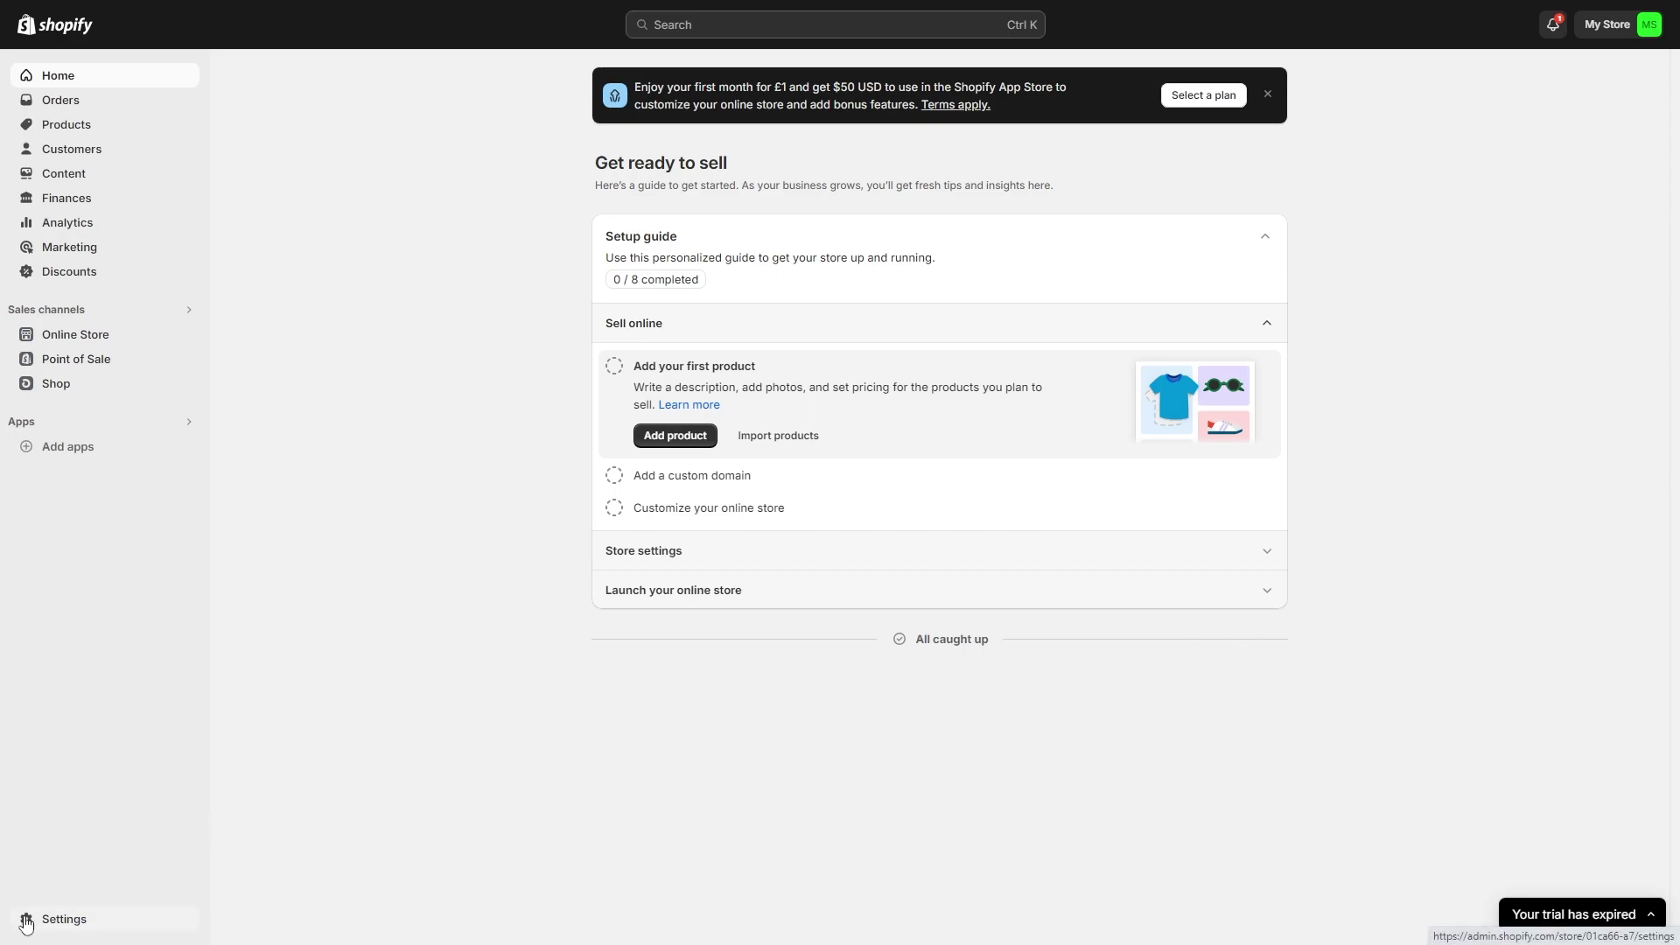
Step: Open Settings > Markets and review the active United Kingdom market and the inactive EU and International markets
{"action": "left_click", "coordinate": [64, 919]}
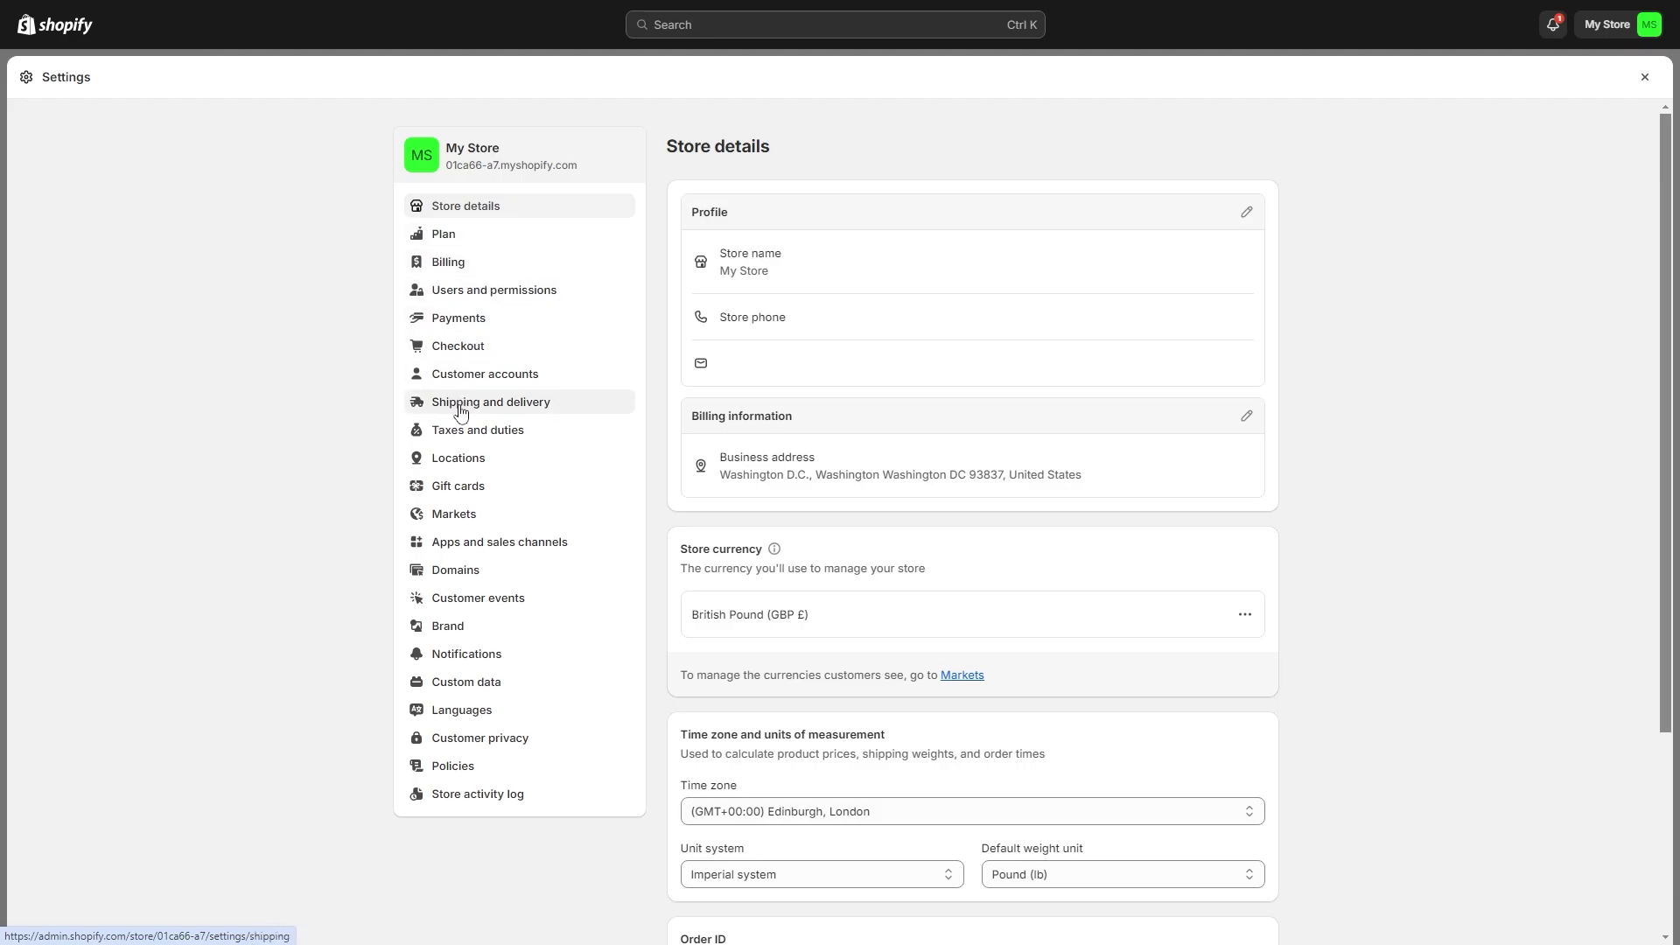
{"action": "left_click", "coordinate": [476, 522]}
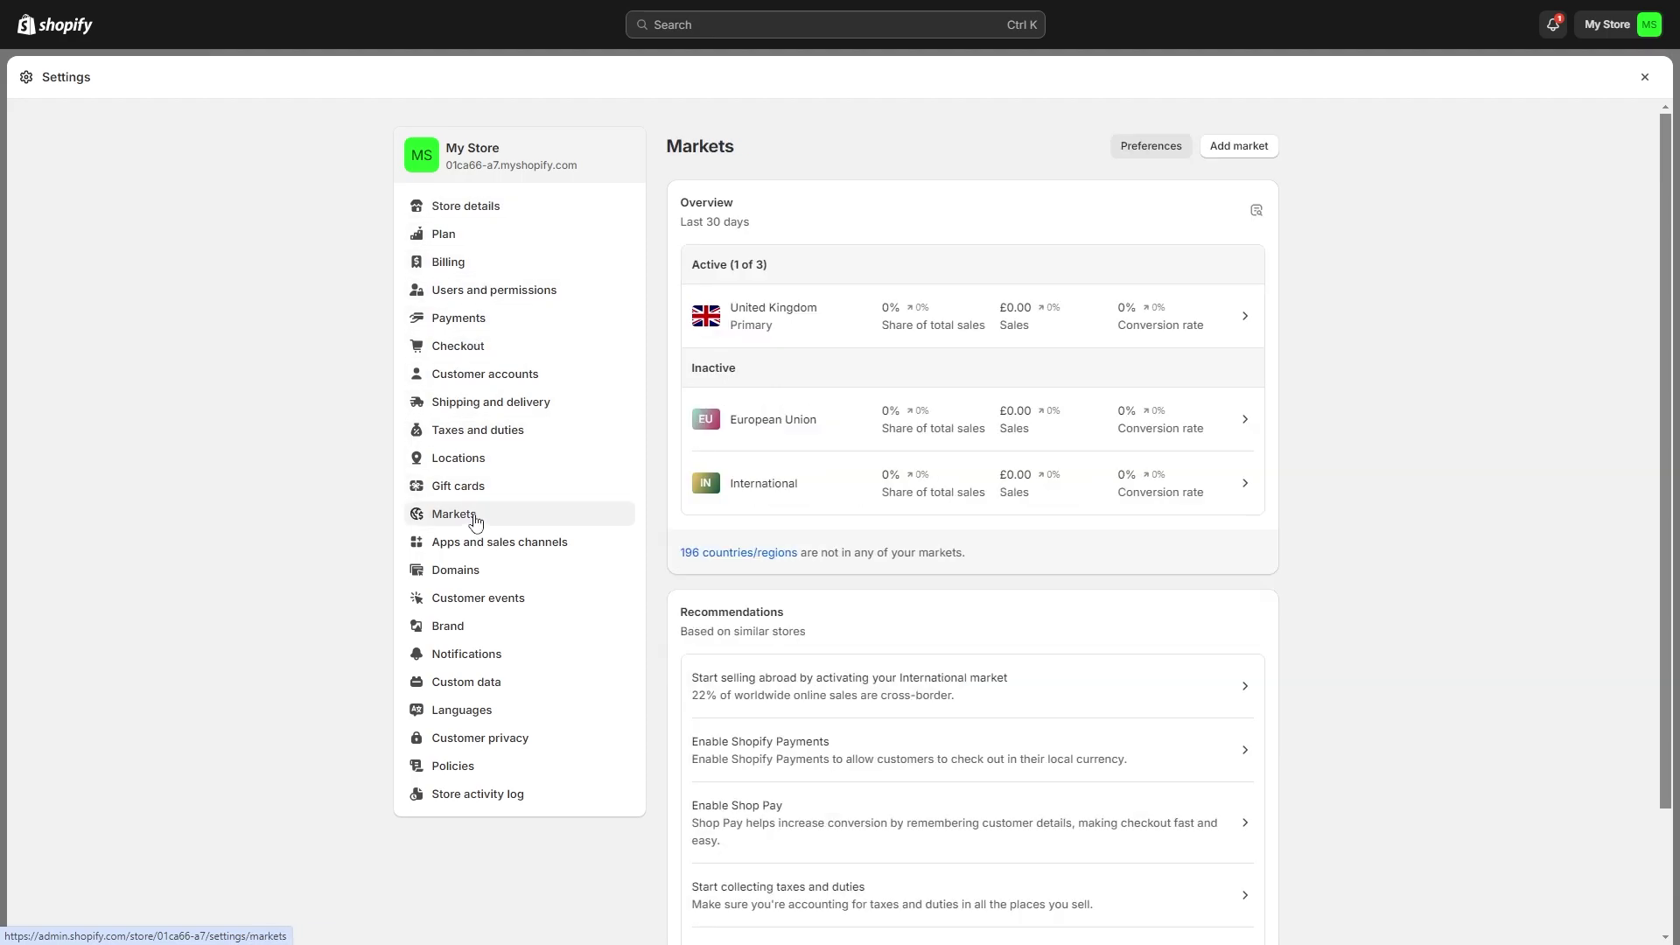
{"action": "left_click_drag", "start_coordinate": [779, 267], "coordinate": [692, 264]}
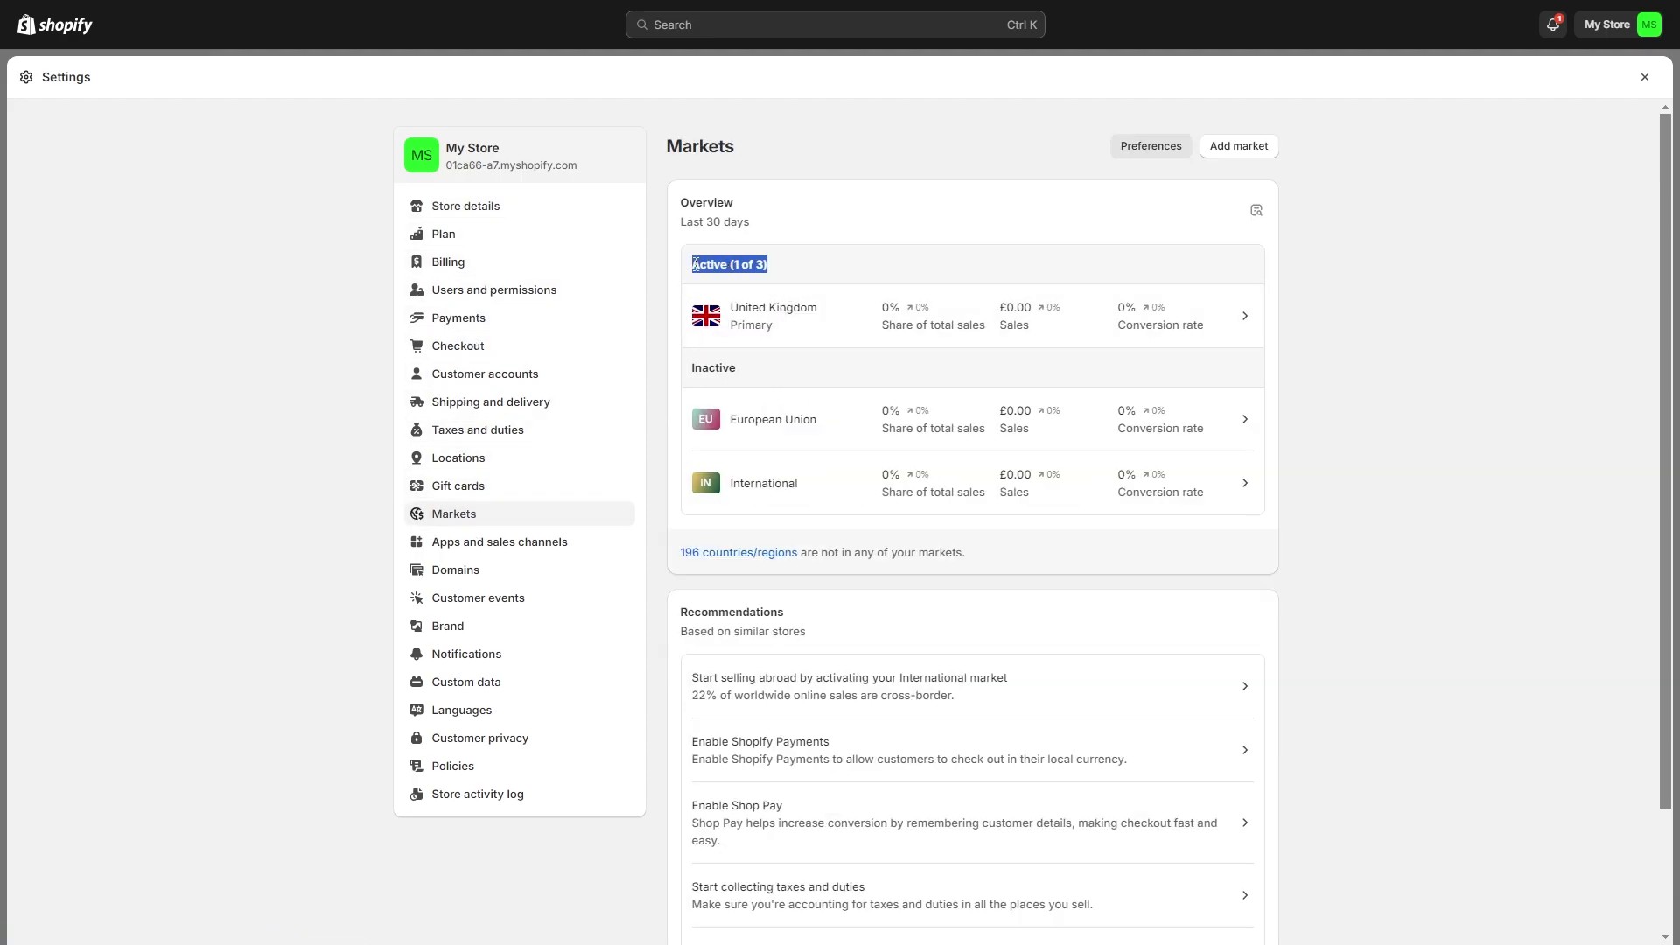
{"action": "left_click_drag", "start_coordinate": [741, 368], "coordinate": [690, 367]}
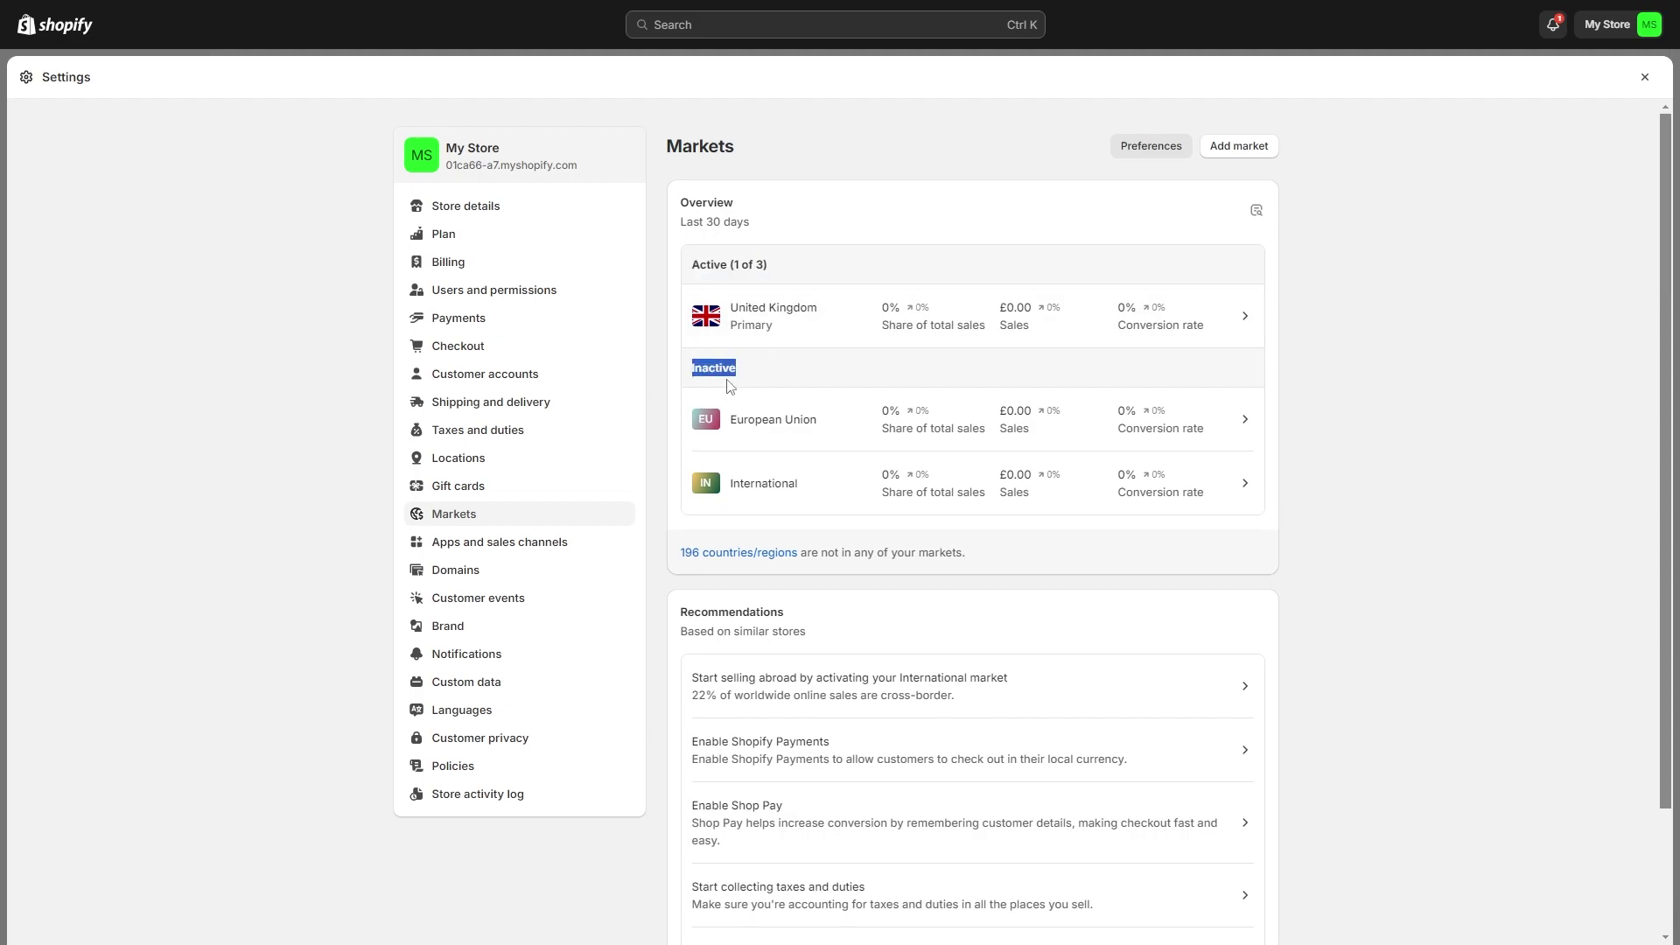
{"action": "left_click", "coordinate": [1348, 392]}
{"action": "left_click_drag", "start_coordinate": [788, 270], "coordinate": [691, 267]}
{"action": "left_click", "coordinate": [850, 254]}
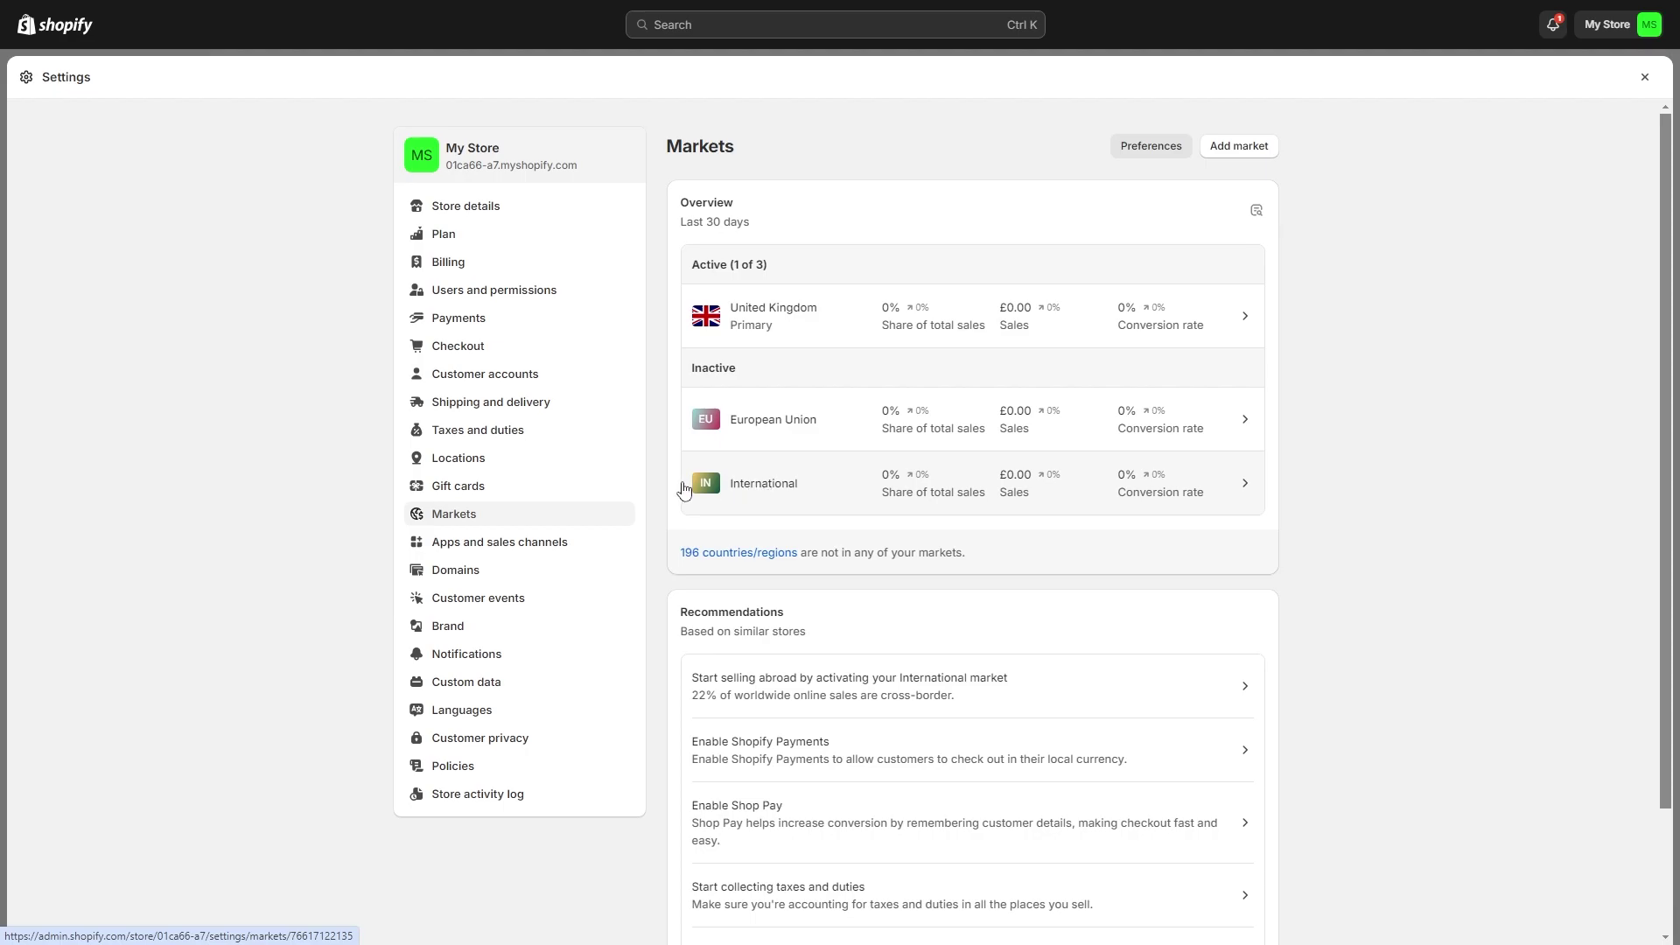
Step: Open the International market, change its status from Inactive to Active, and save
{"action": "left_click", "coordinate": [748, 497]}
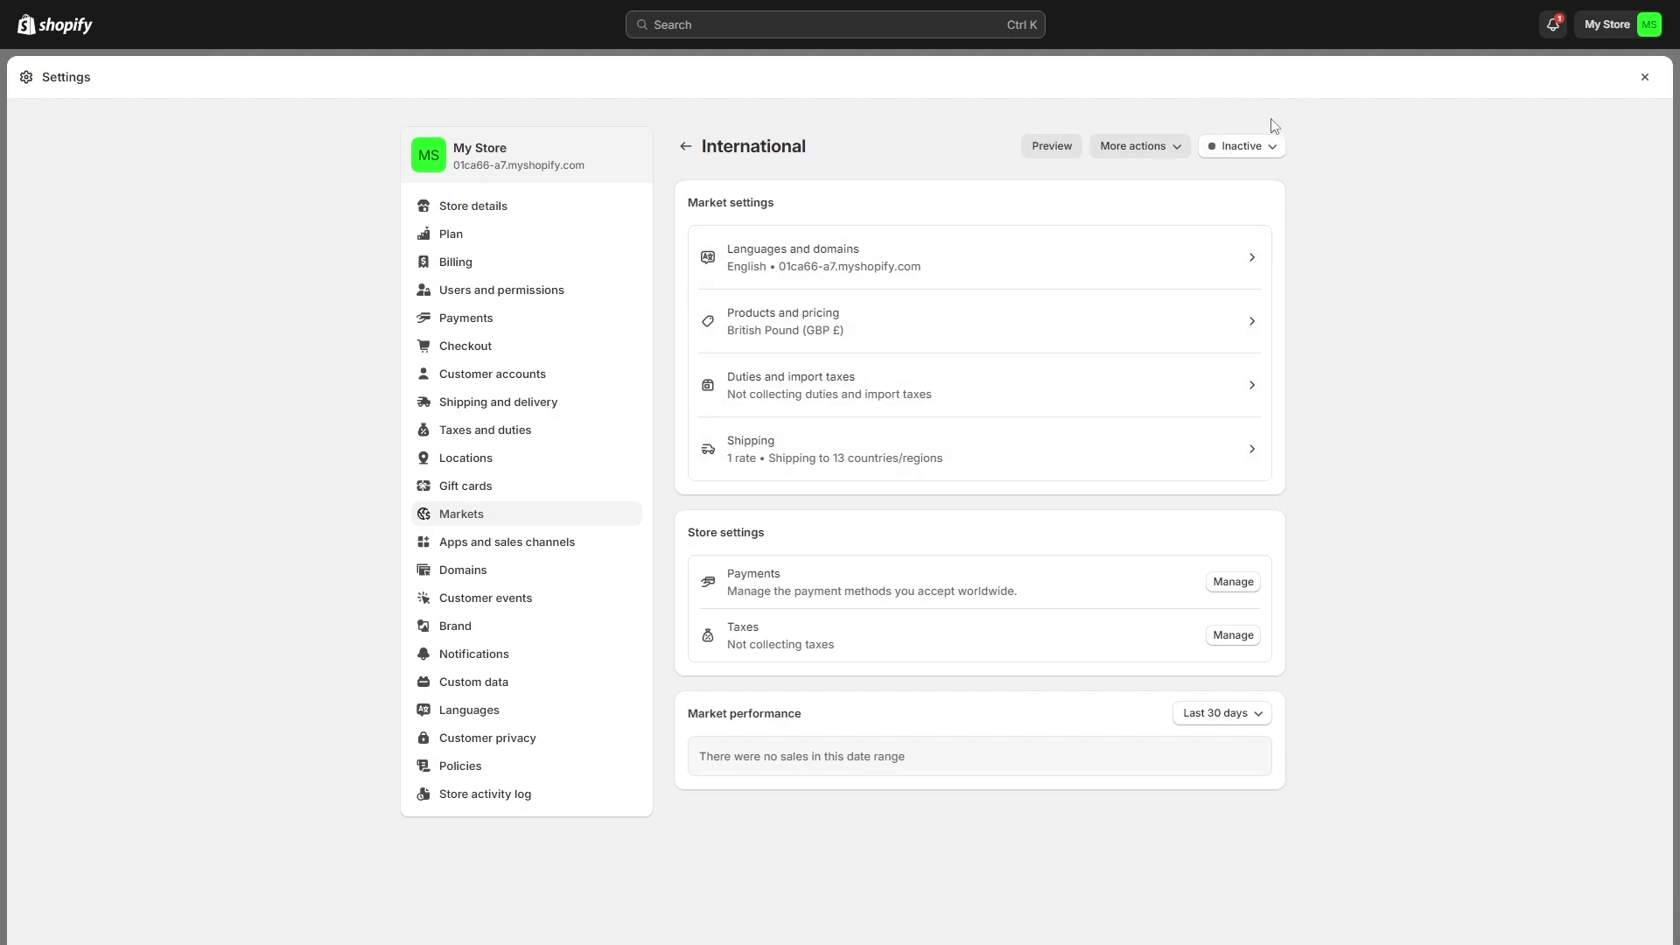
{"action": "left_click", "coordinate": [1266, 157]}
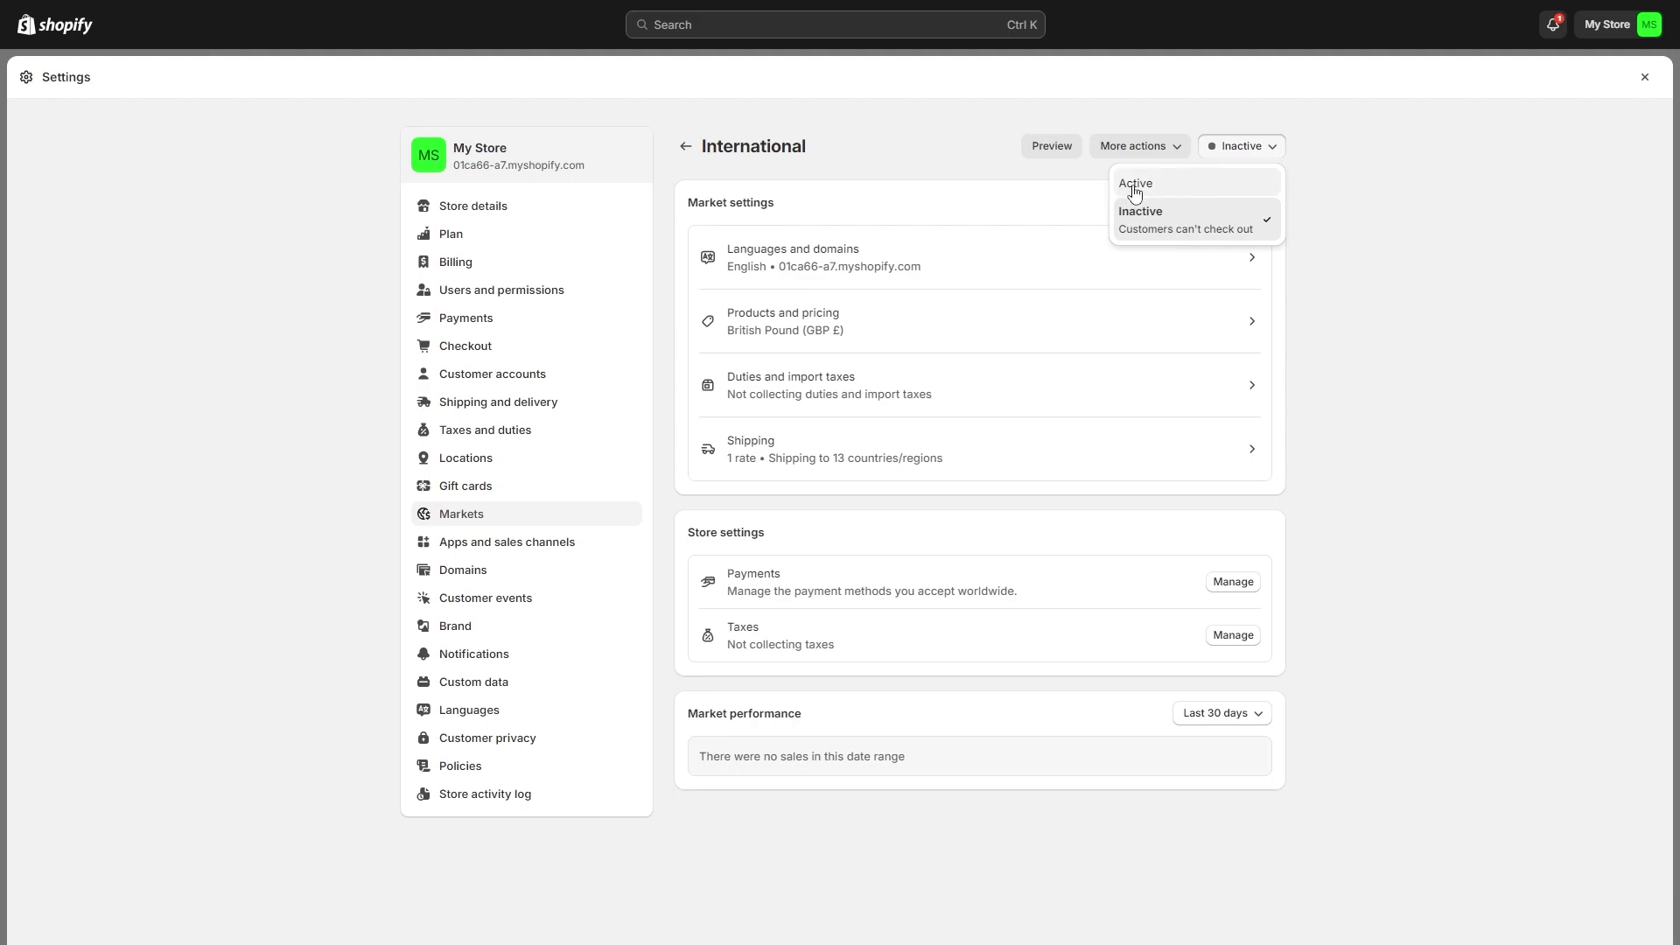
{"action": "left_click", "coordinate": [1187, 184]}
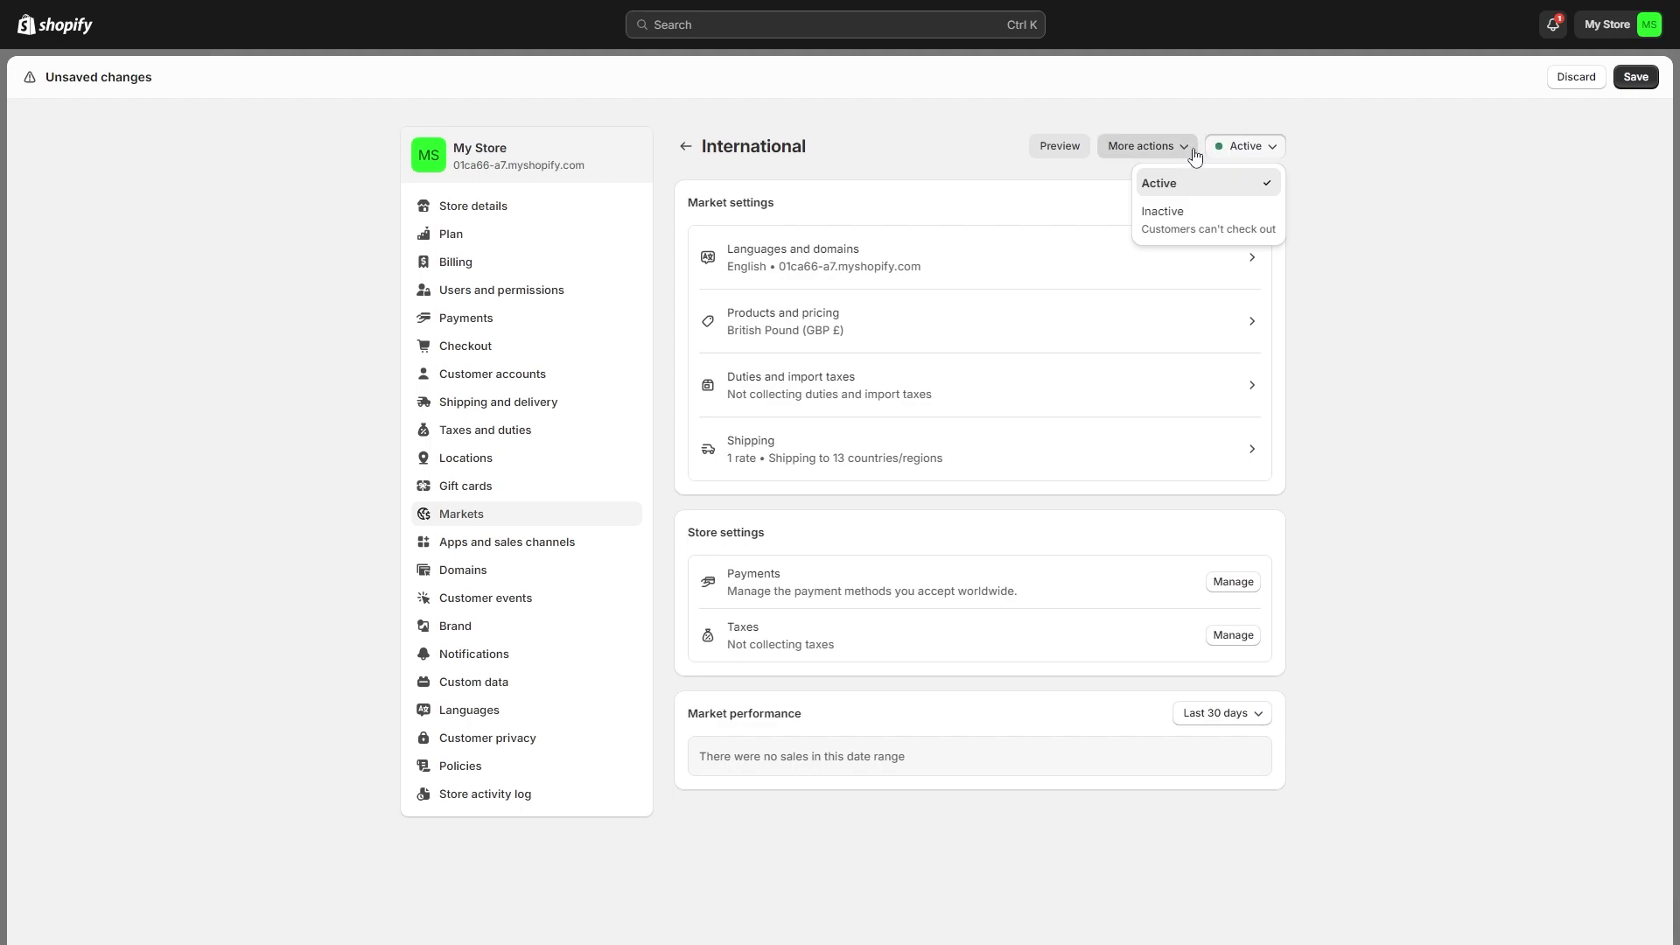
{"action": "left_click", "coordinate": [1635, 77]}
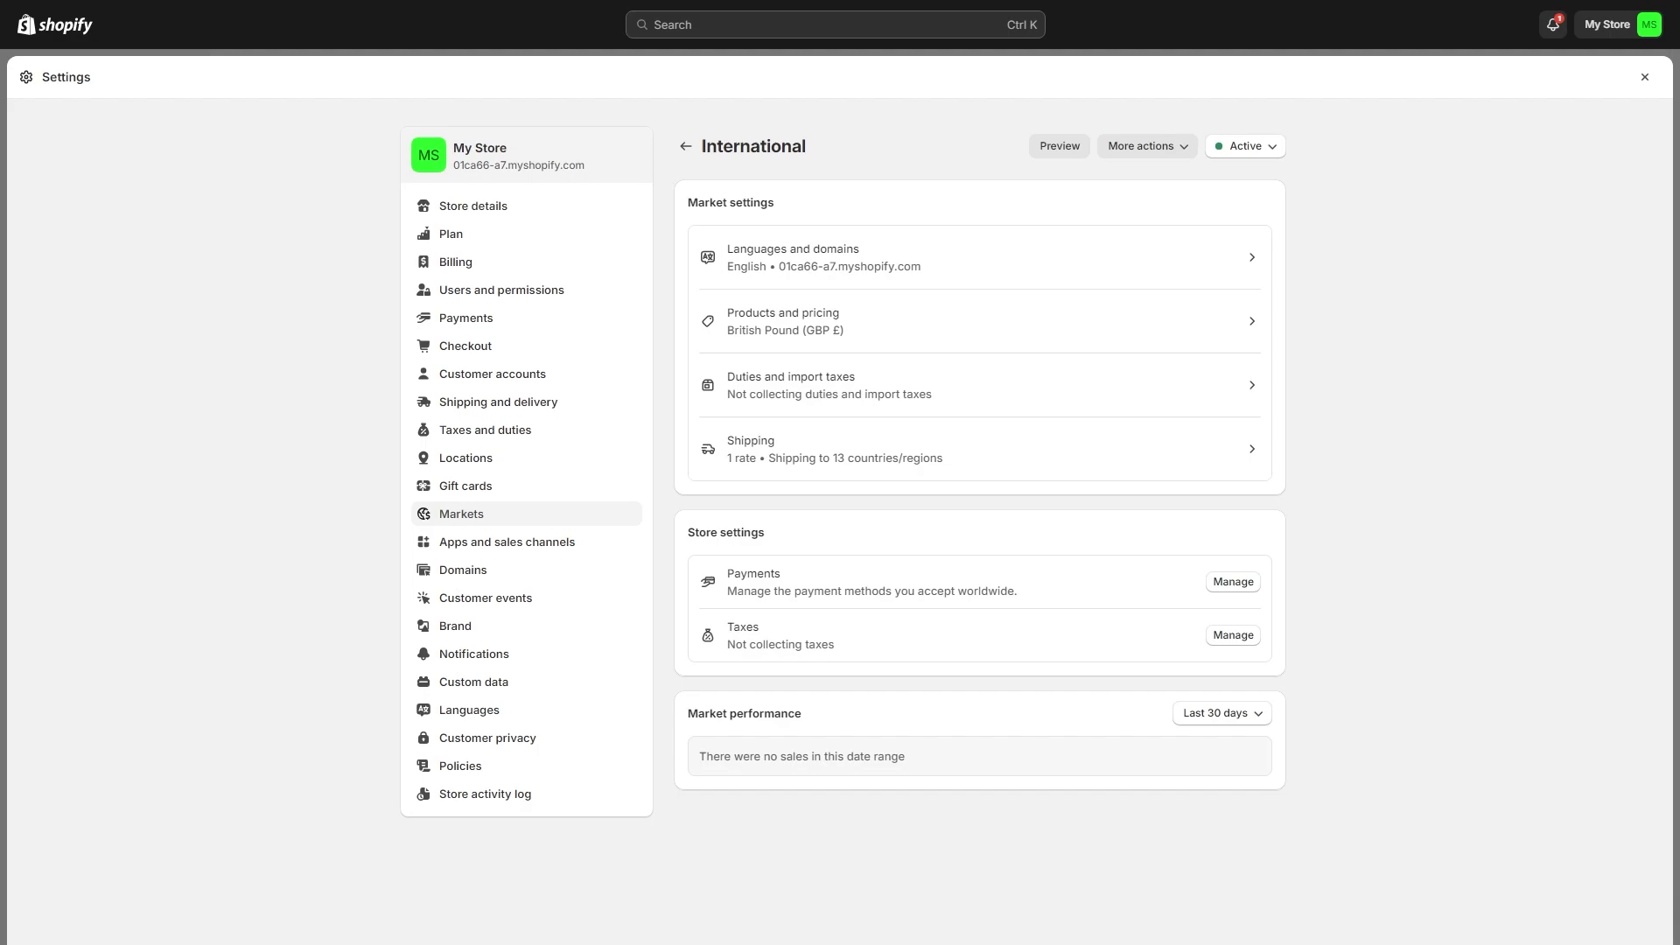
Step: Open Payments, browse the full list of third-party providers, and return to the payment settings
{"action": "left_click", "coordinate": [550, 320]}
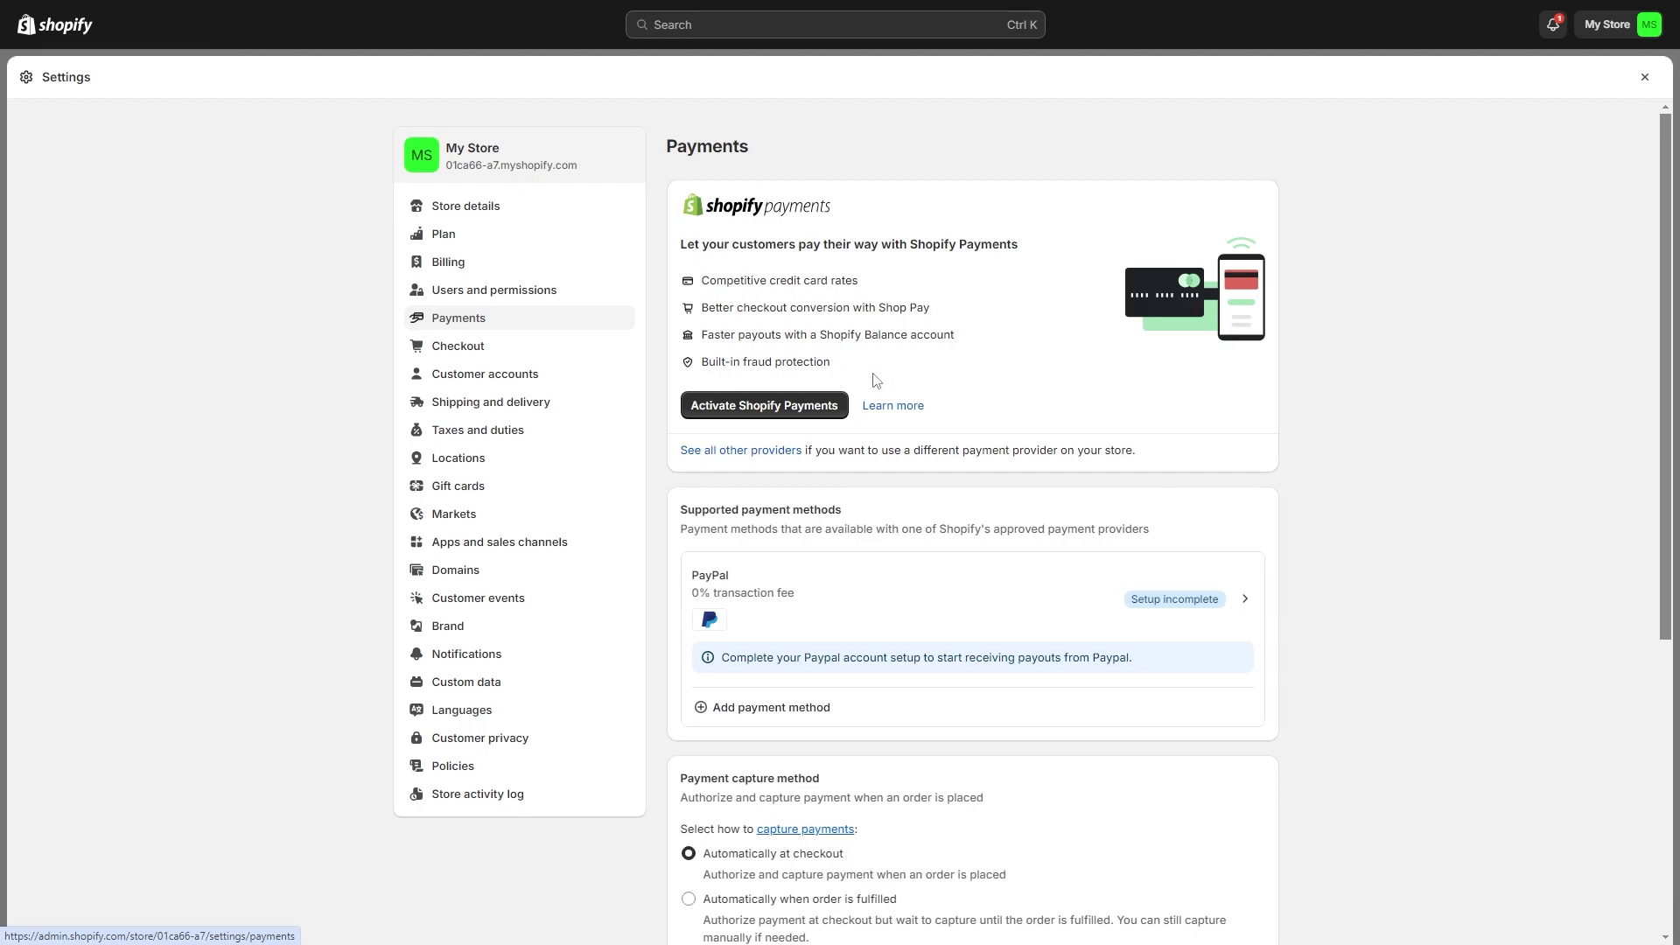
{"action": "left_click", "coordinate": [725, 450]}
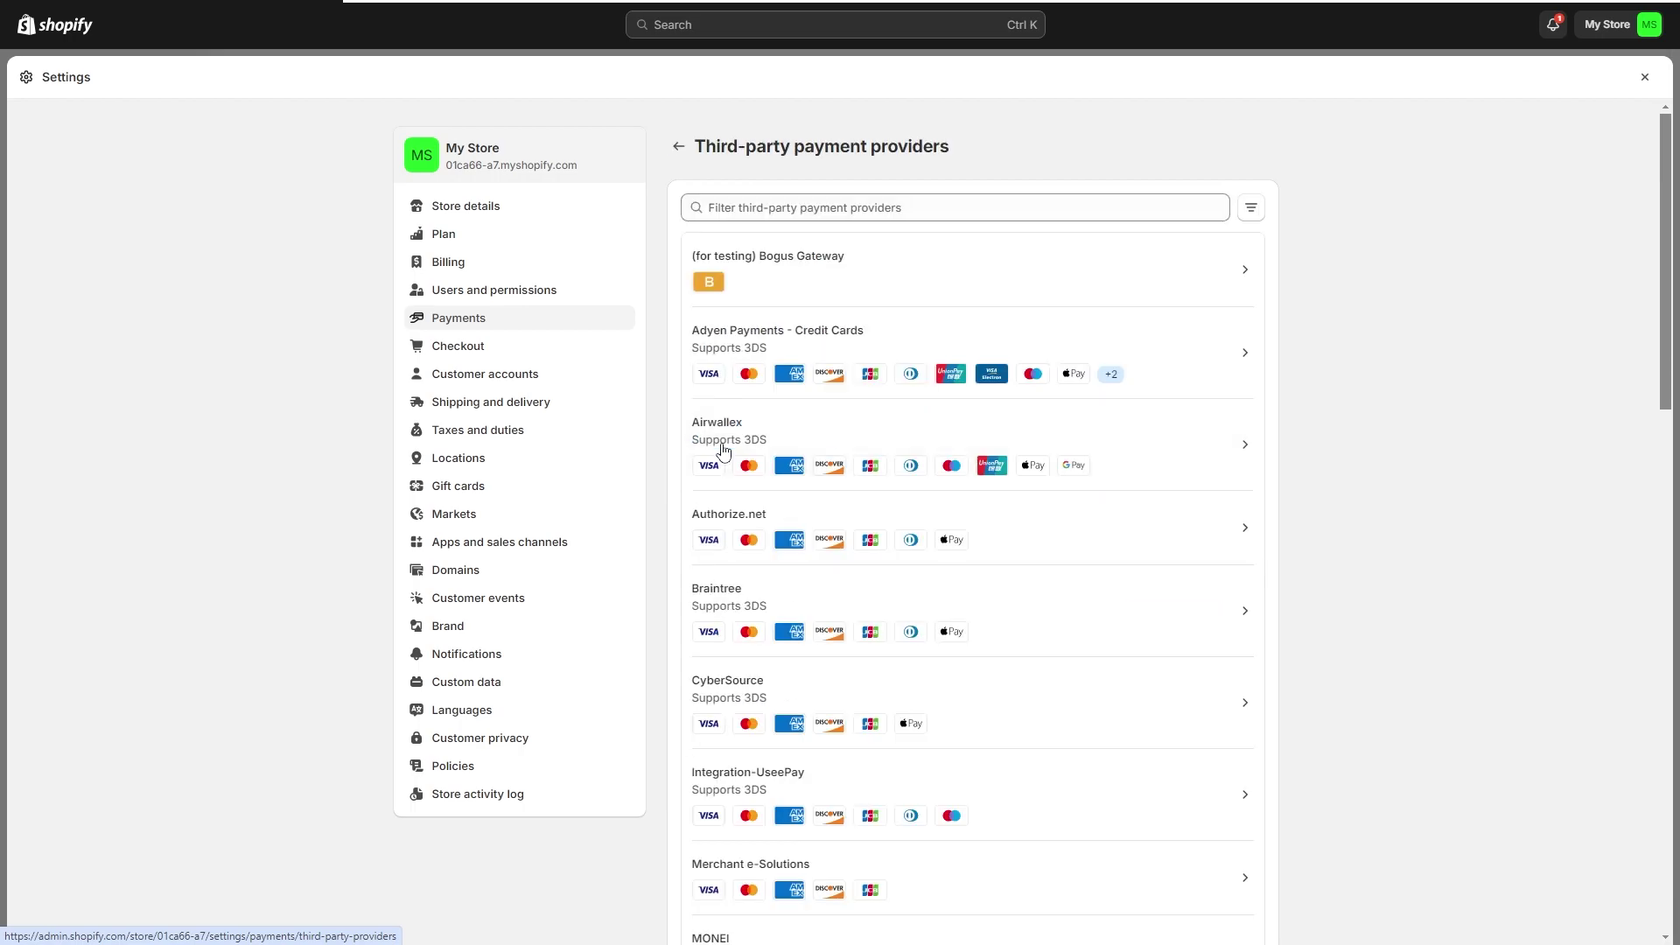
{"action": "left_click", "coordinate": [458, 318]}
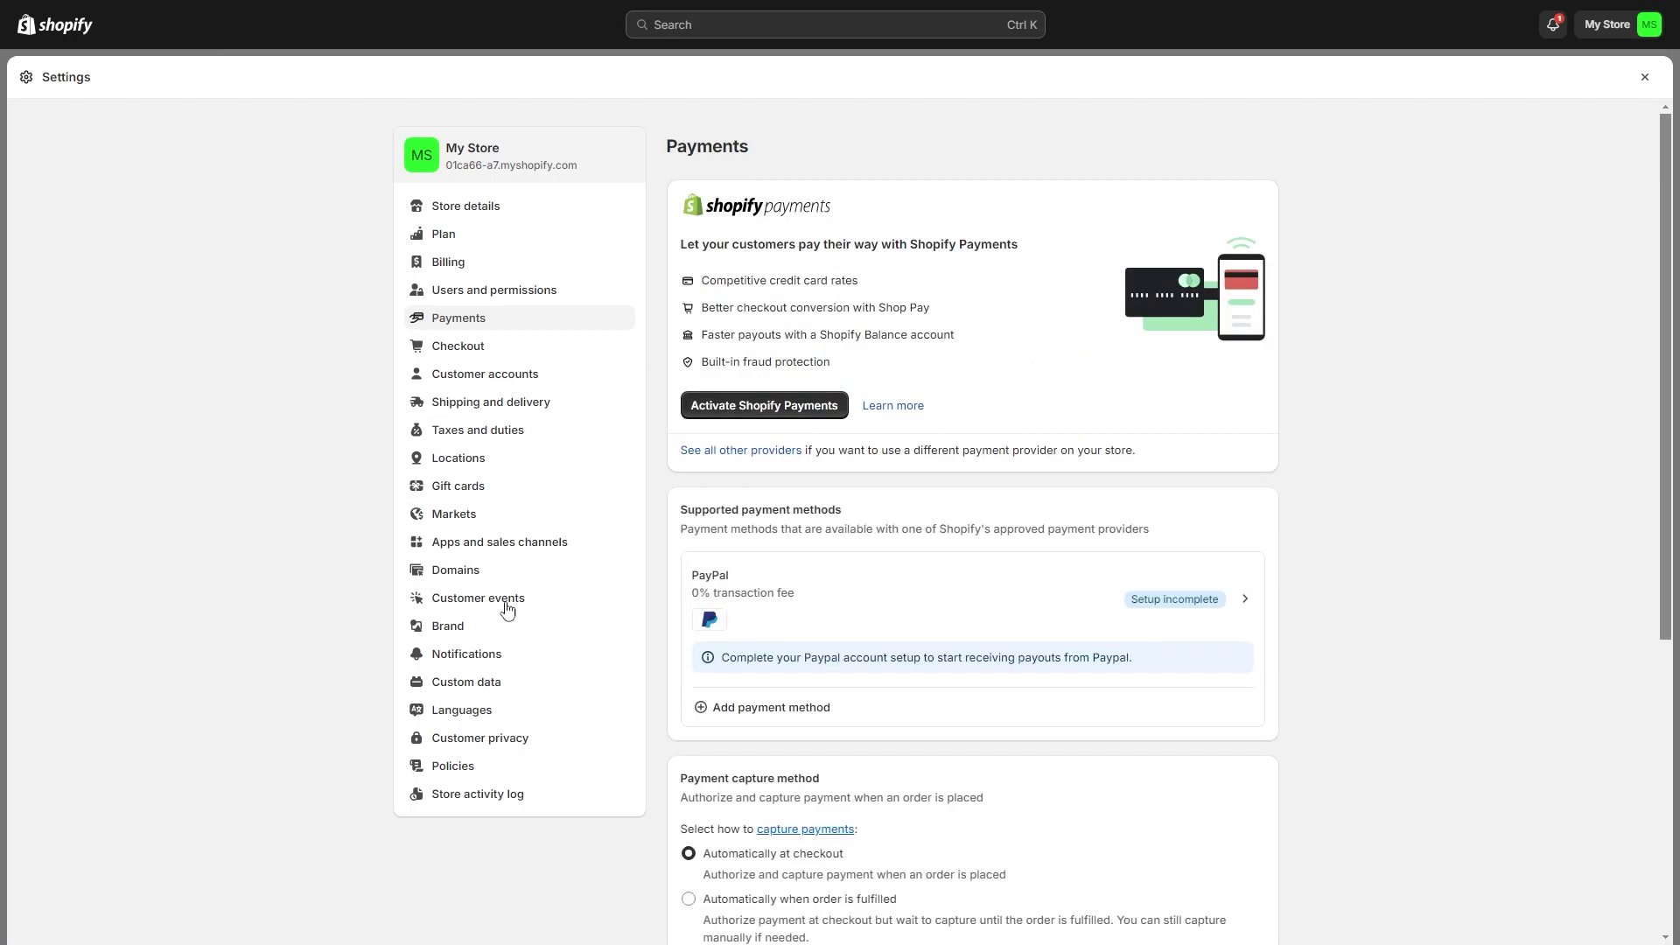
{"action": "left_click_drag", "start_coordinate": [674, 511], "coordinate": [844, 511]}
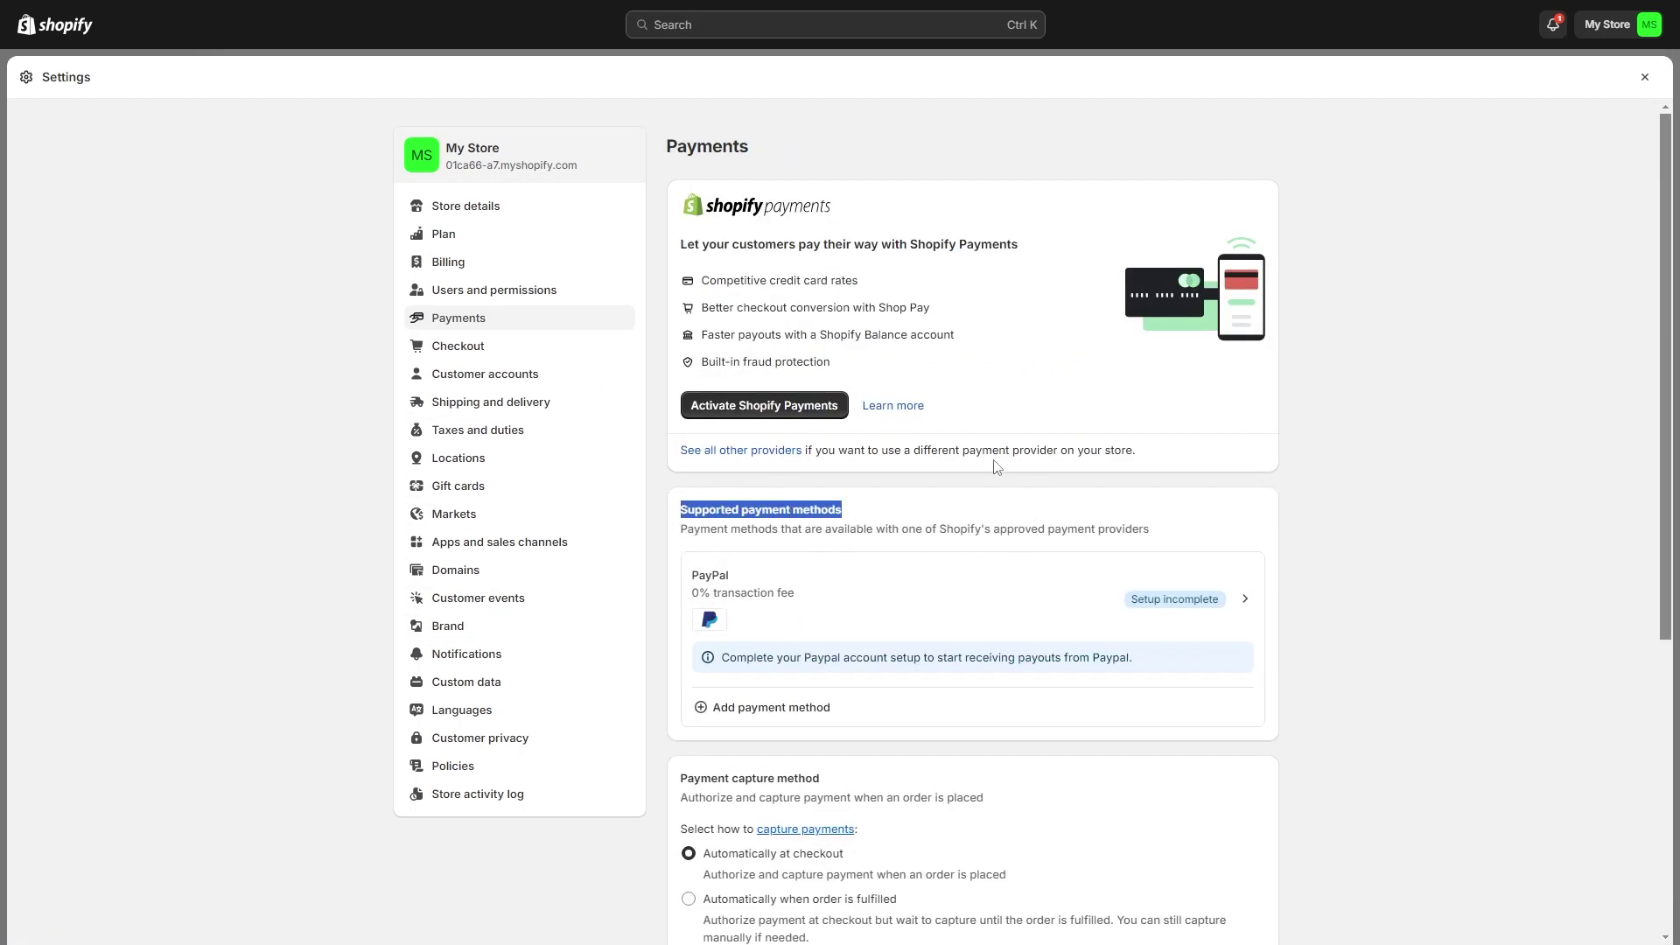
Step: Start adding a payment method and search payment methods for 'al'
{"action": "left_click", "coordinate": [766, 718]}
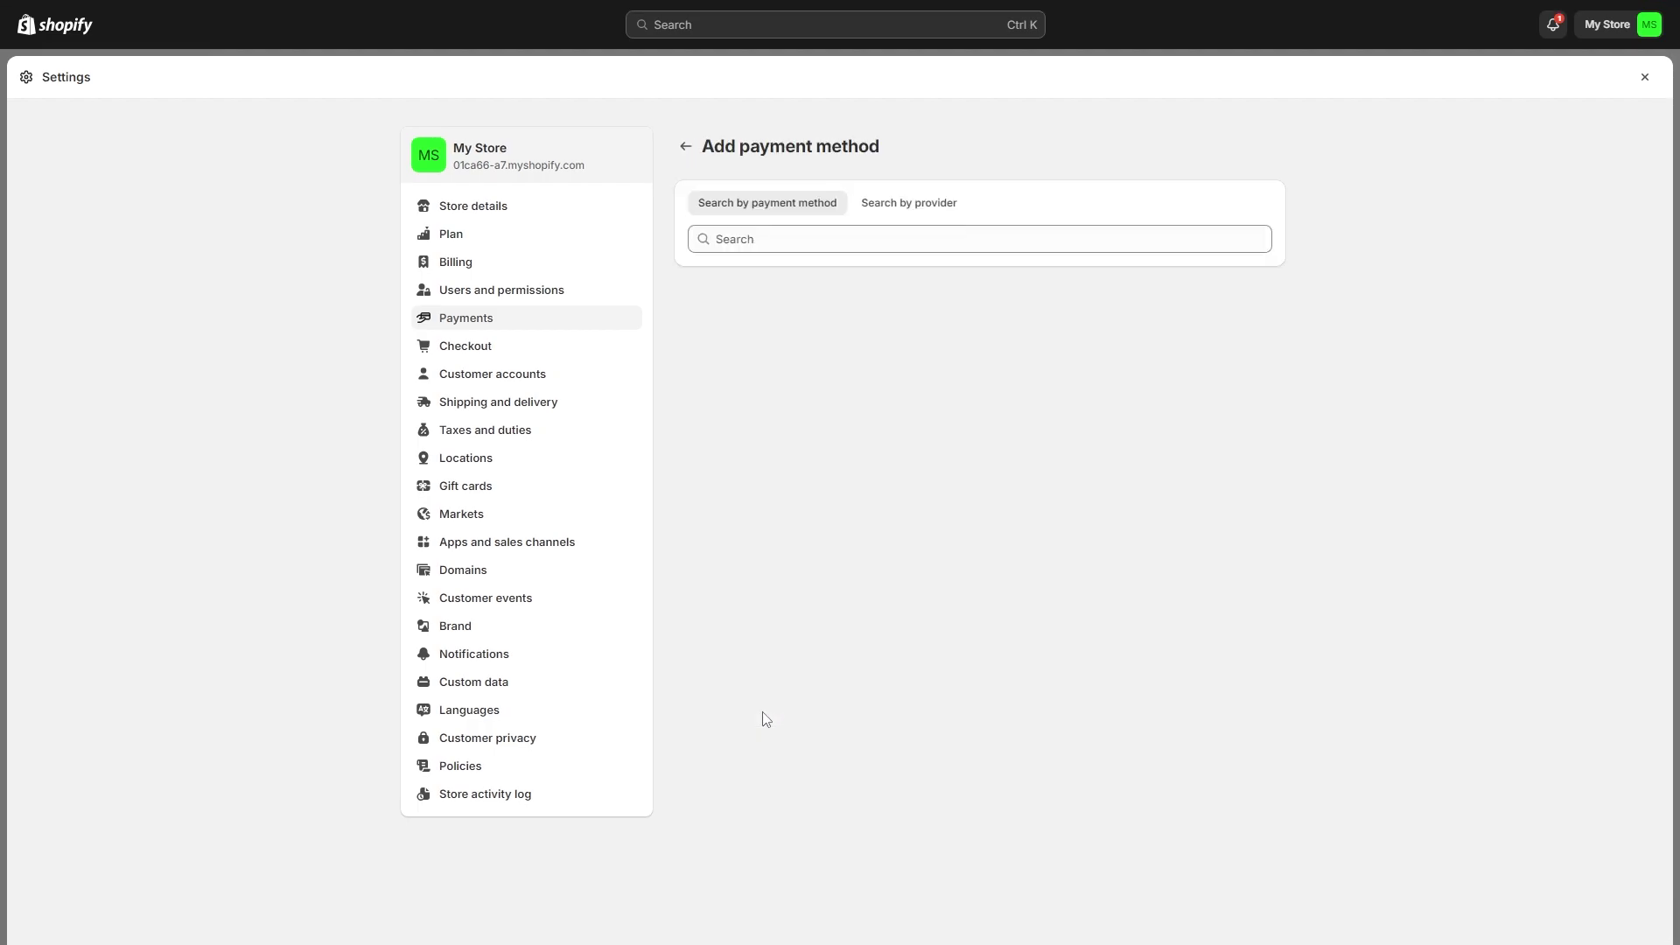
{"action": "left_click", "coordinate": [796, 242]}
{"action": "type", "text": "a"}
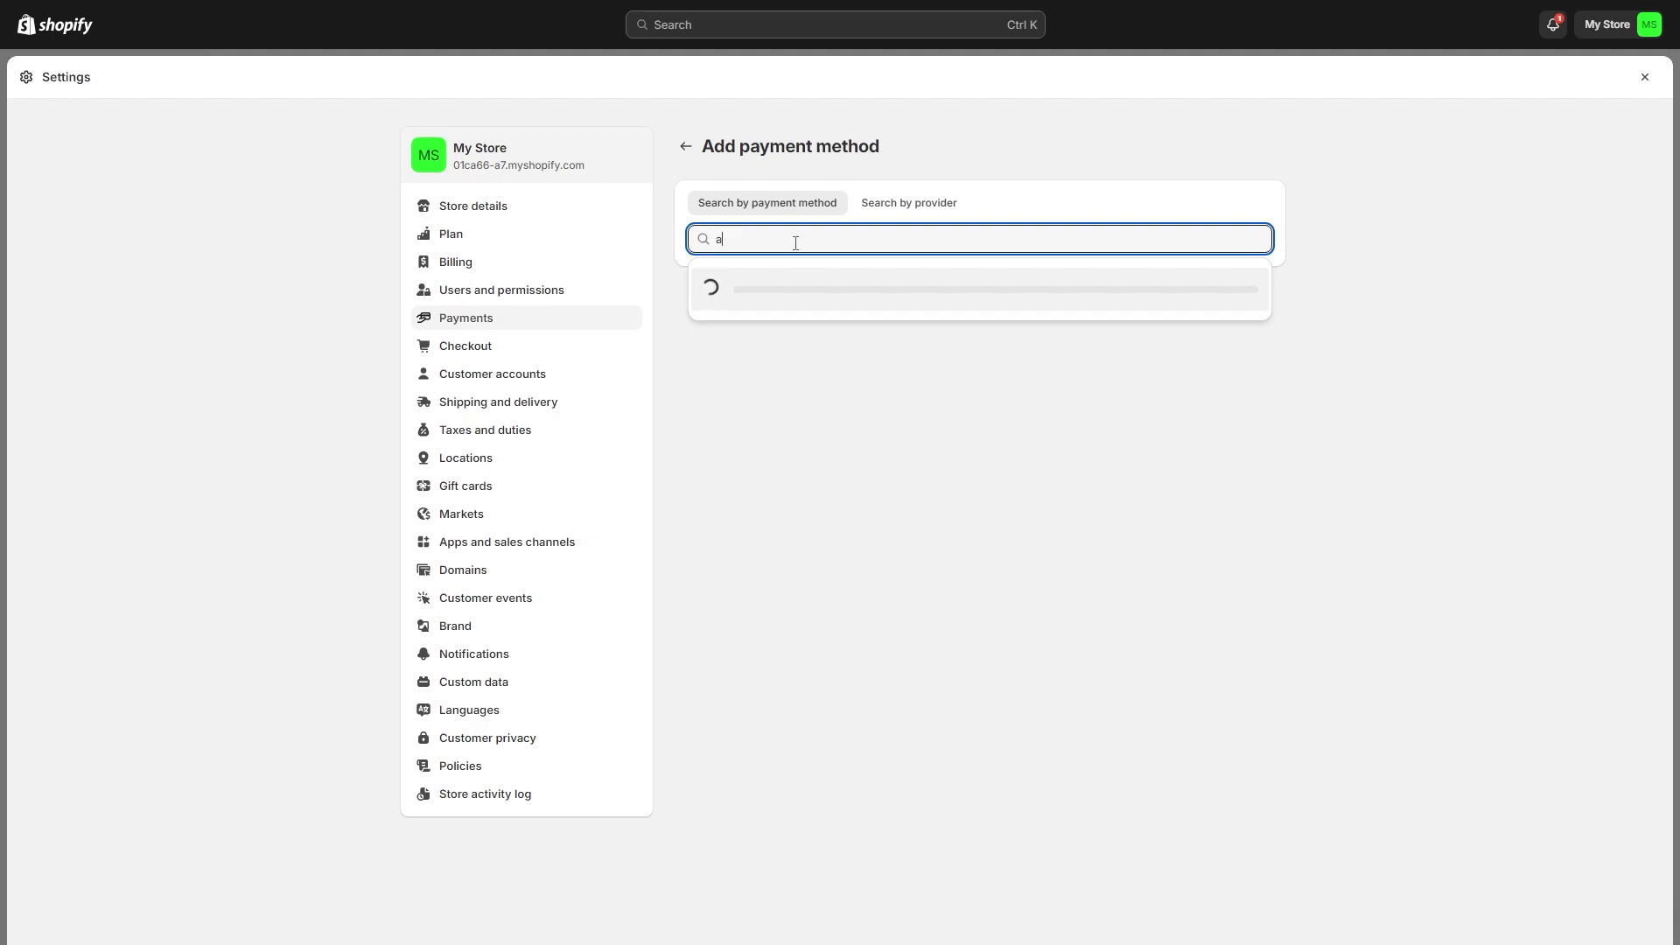
{"action": "type", "text": "l"}
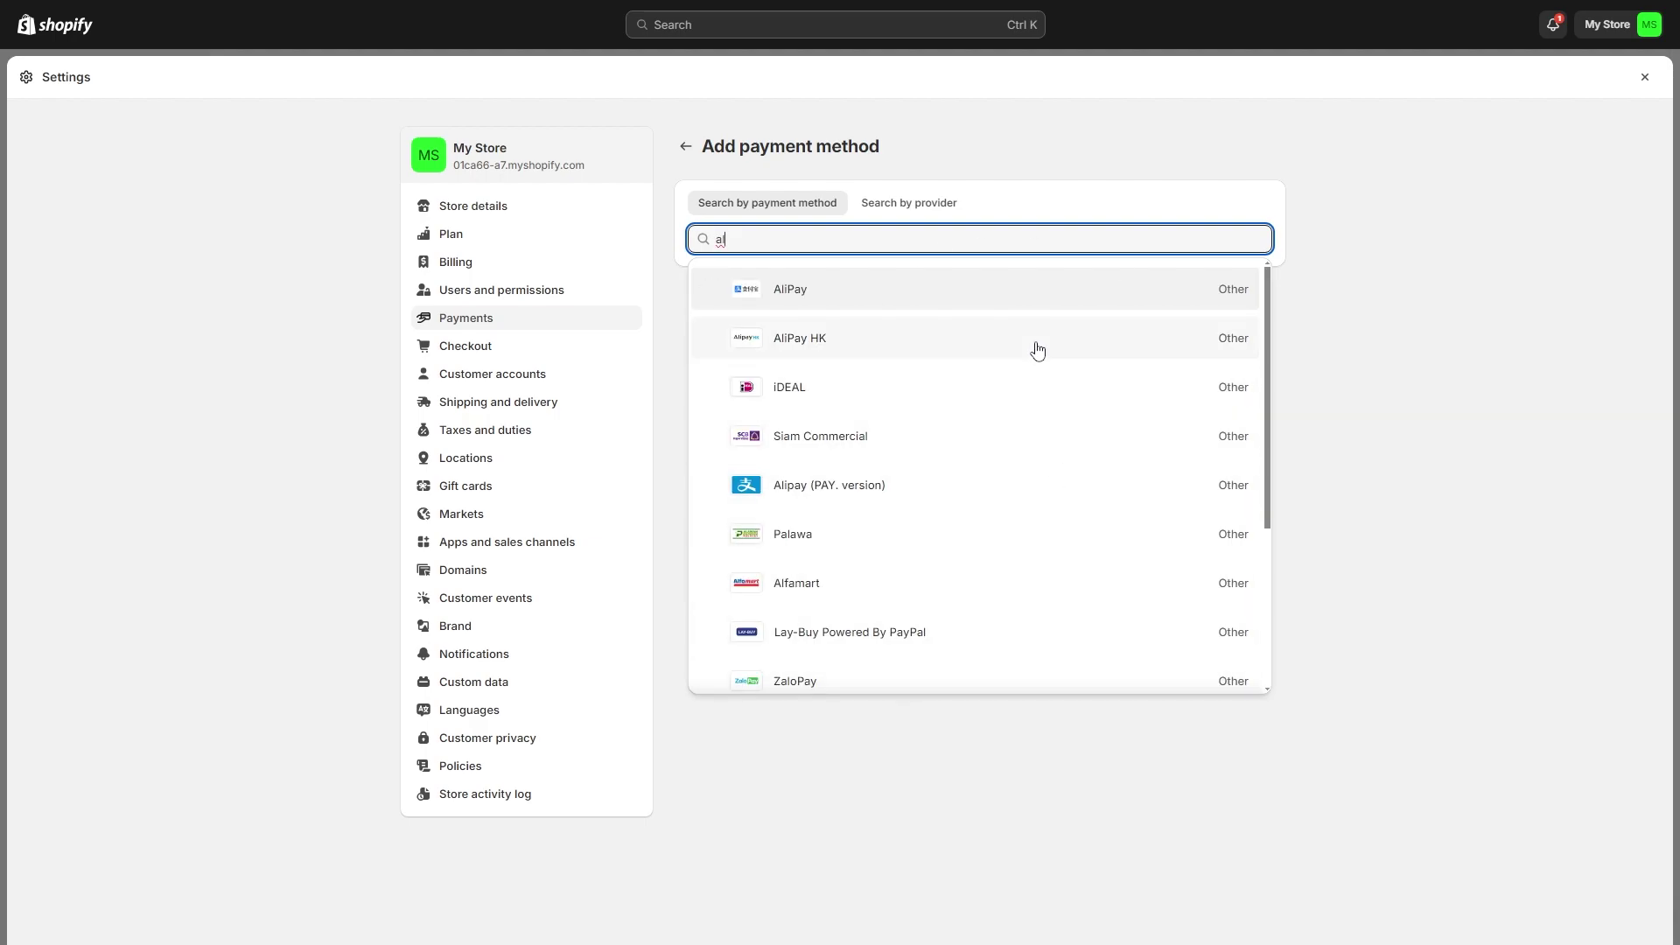
Step: Switch to searching by provider, look up 'pa', and scroll through the matches without adding any
{"action": "left_click", "coordinate": [899, 209]}
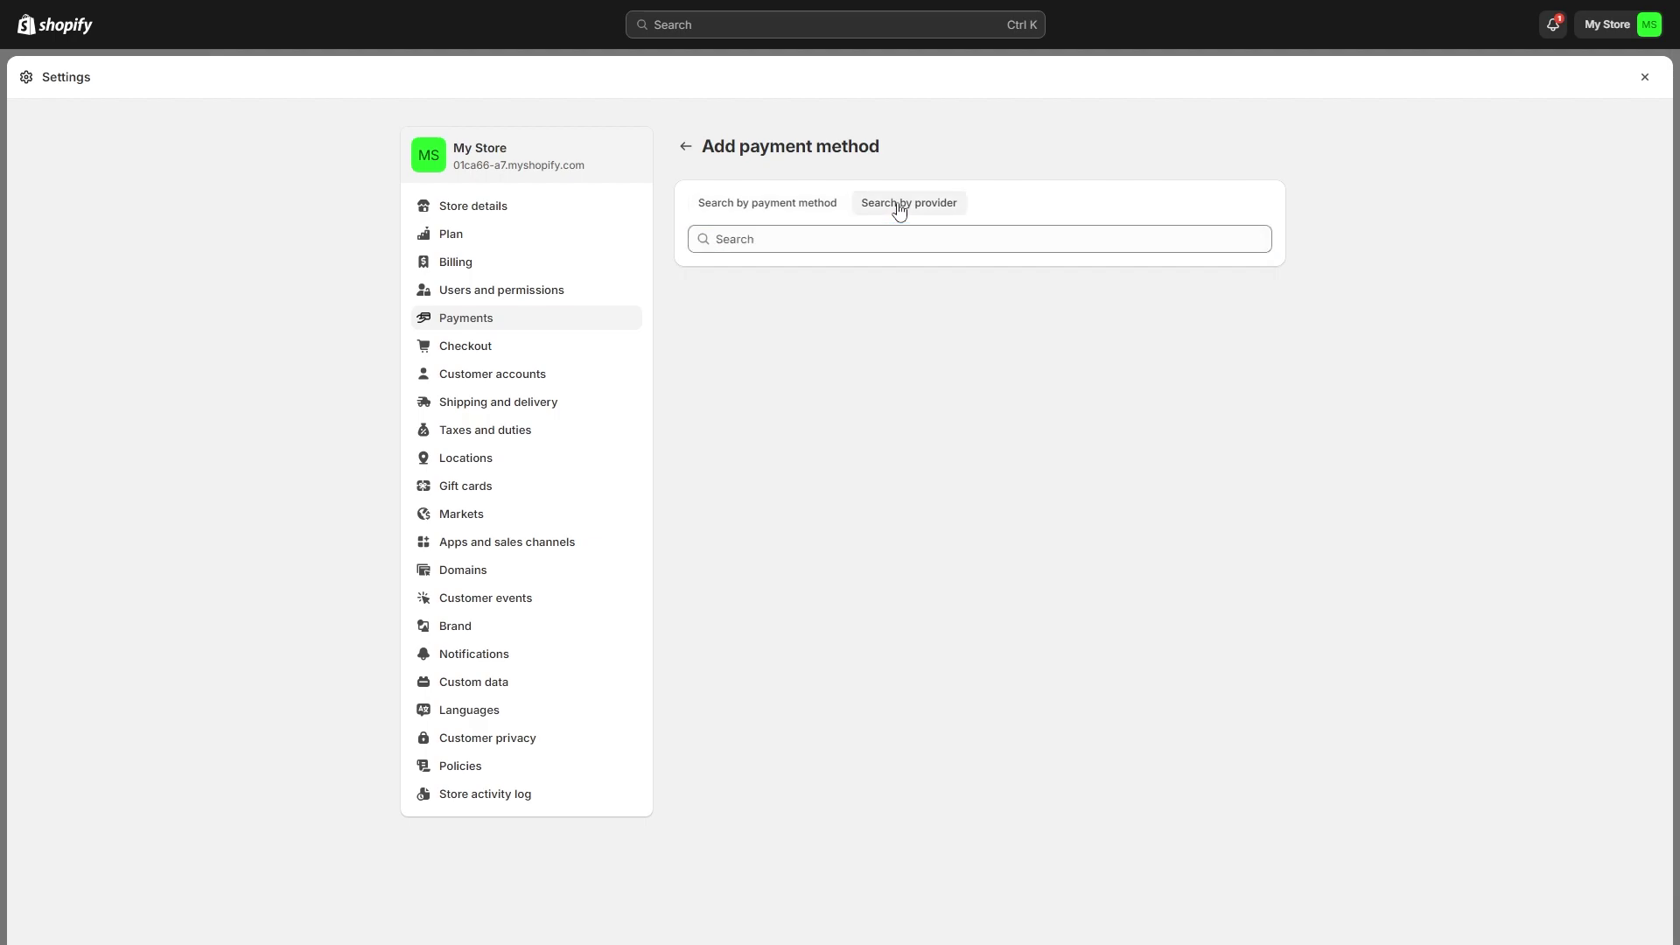
{"action": "left_click", "coordinate": [880, 245]}
{"action": "type", "text": "pa"}
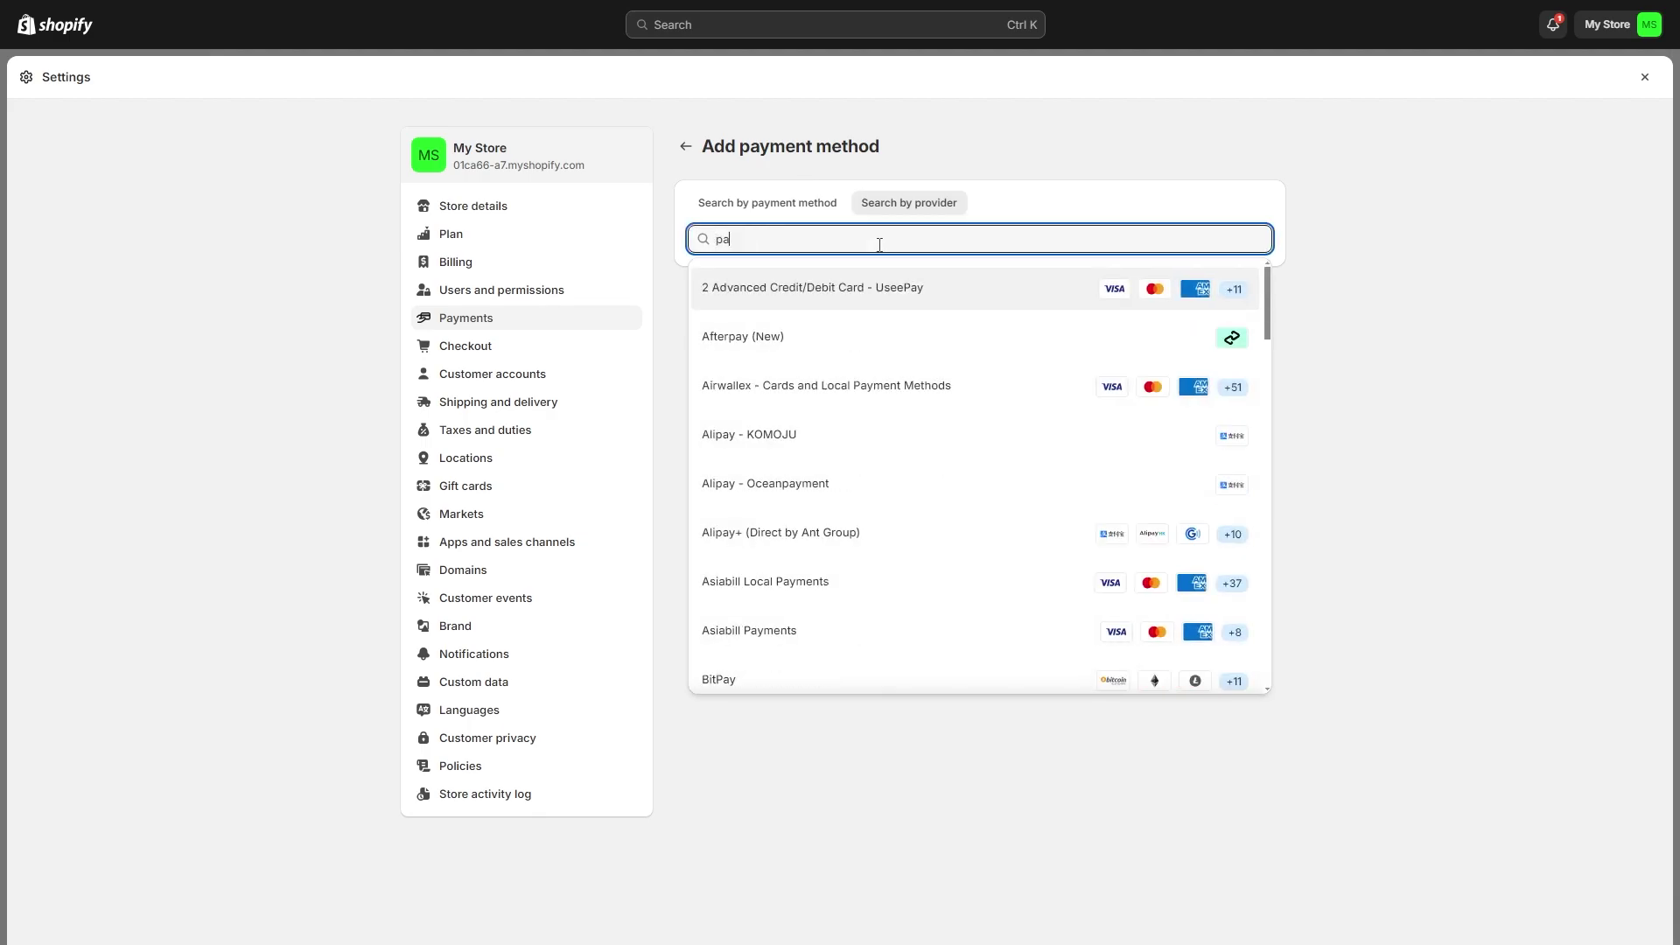
{"action": "scroll", "coordinate": [1120, 568], "scroll_direction": "down", "scroll_amount": 5}
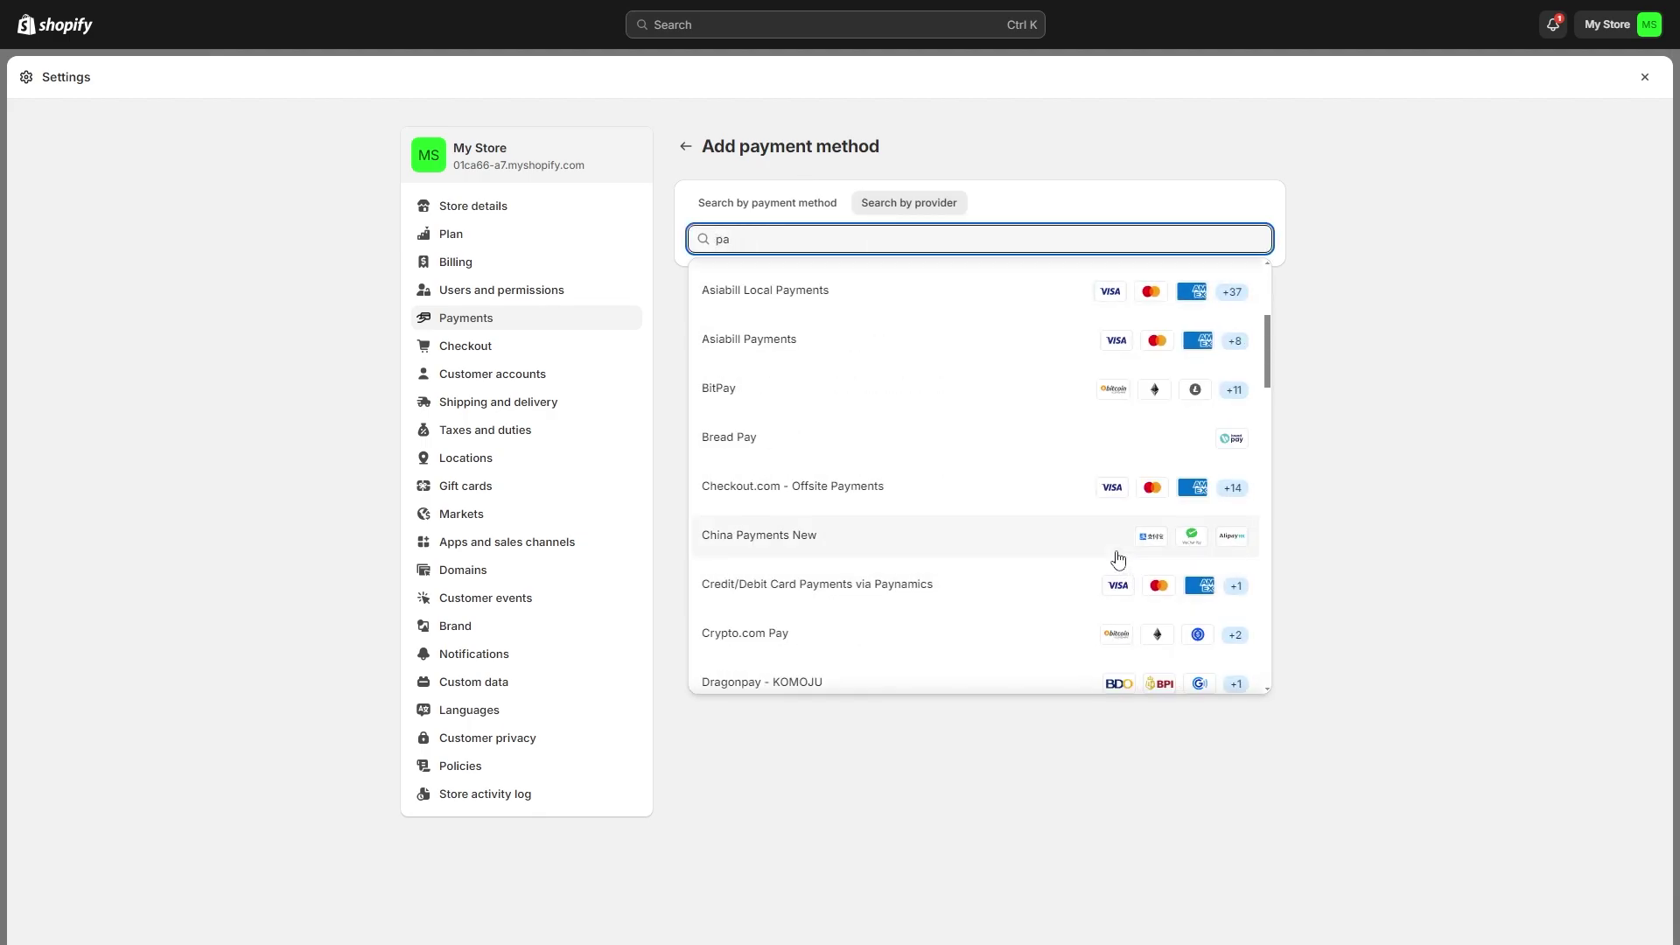
{"action": "scroll", "coordinate": [963, 458], "scroll_direction": "down", "scroll_amount": 10}
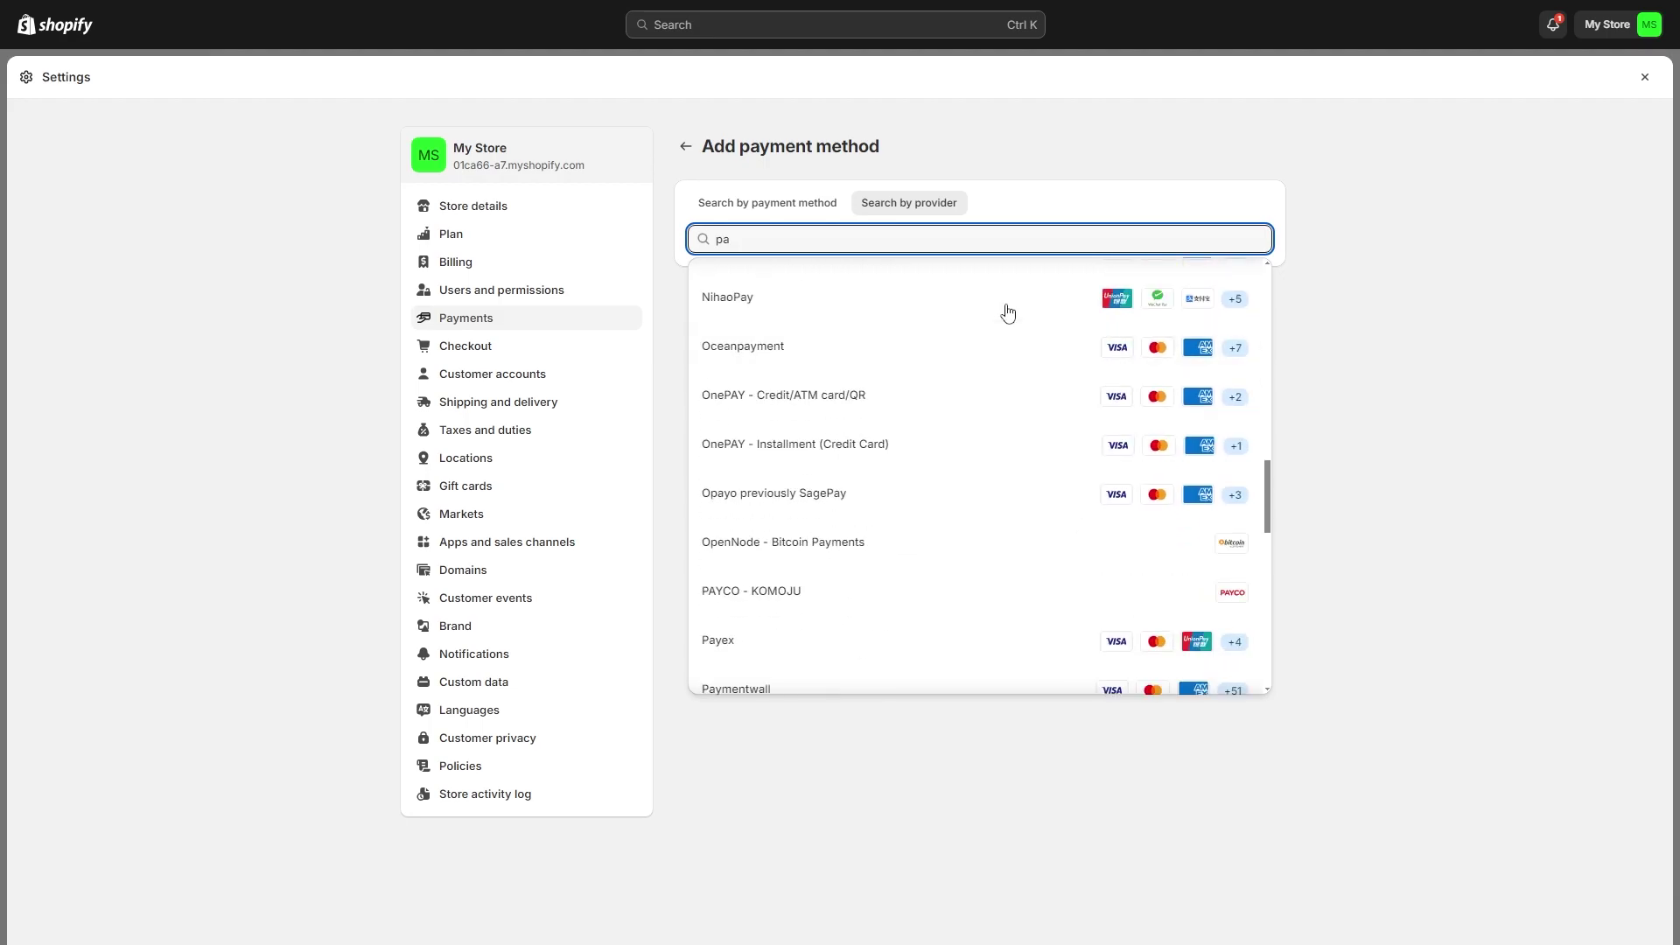
{"action": "left_click", "coordinate": [1393, 482]}
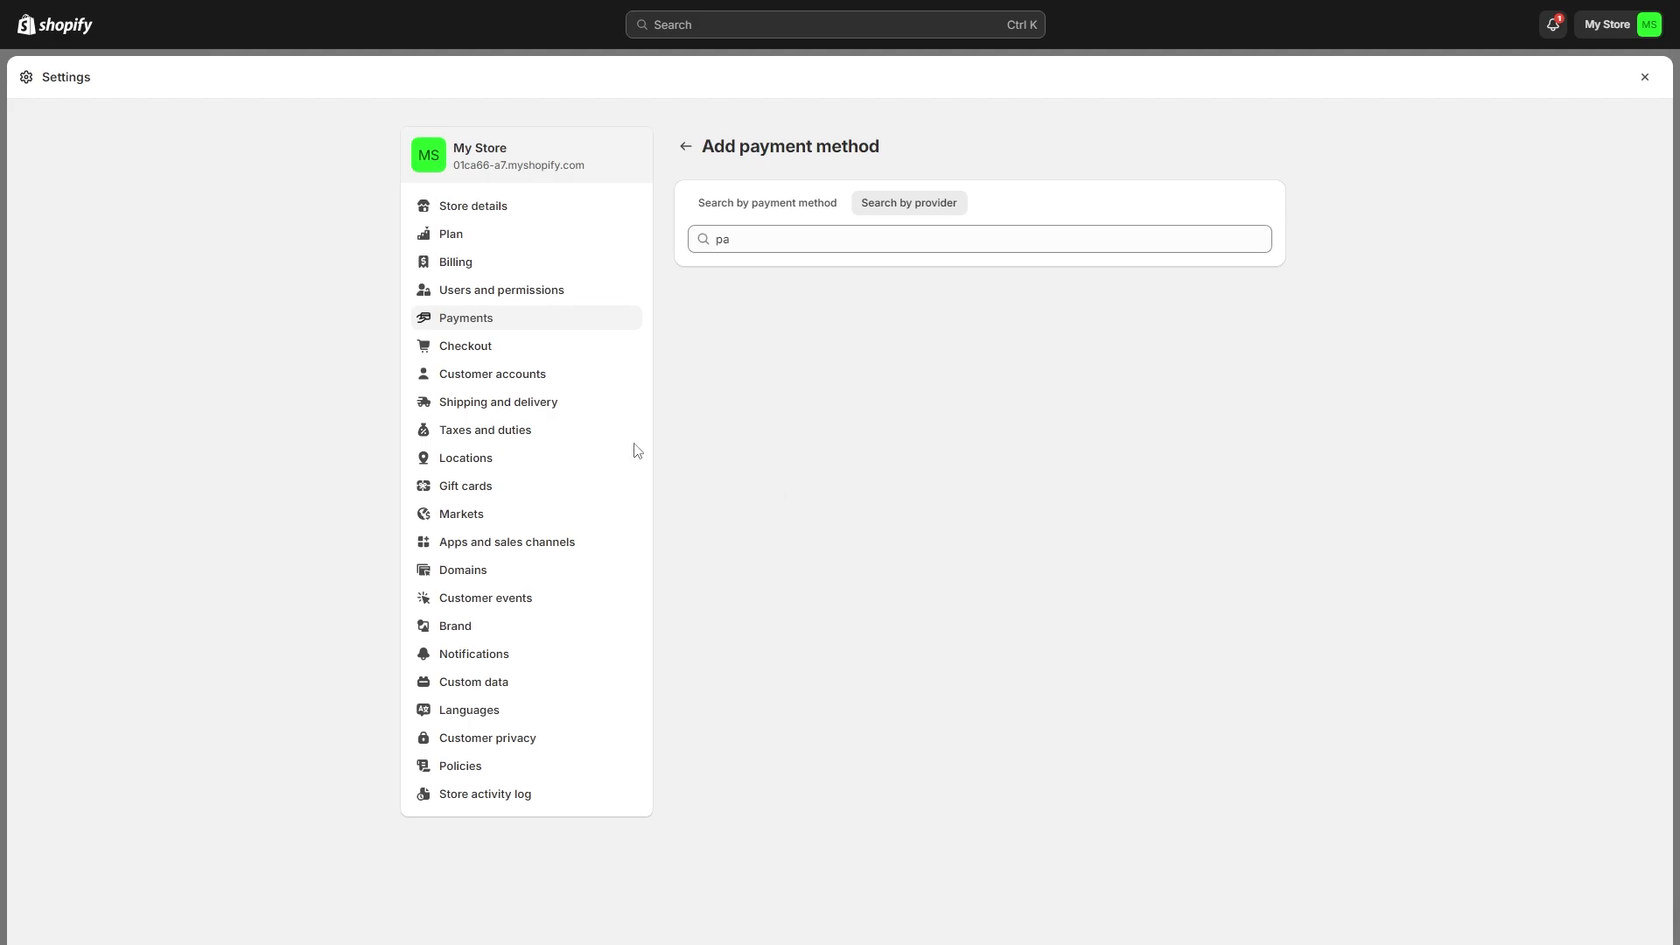
Step: Review the Taxes and duties regions and EU VAT settings, then go to Shipping and delivery
{"action": "left_click", "coordinate": [457, 437]}
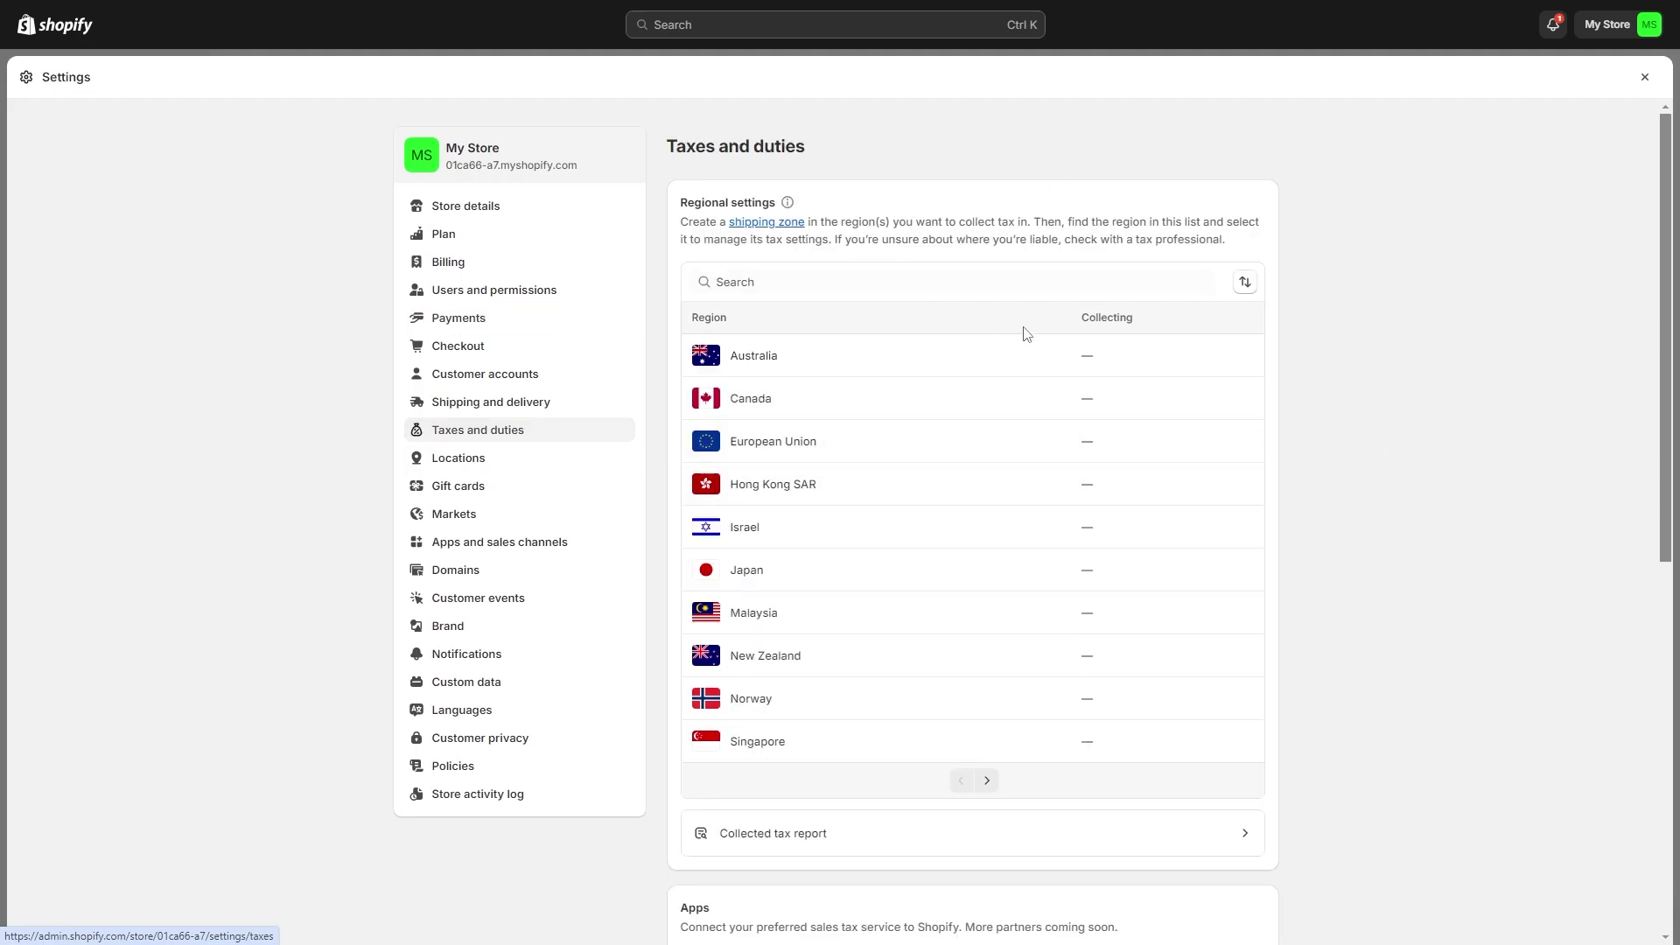
{"action": "left_click_drag", "start_coordinate": [836, 238], "coordinate": [1264, 249]}
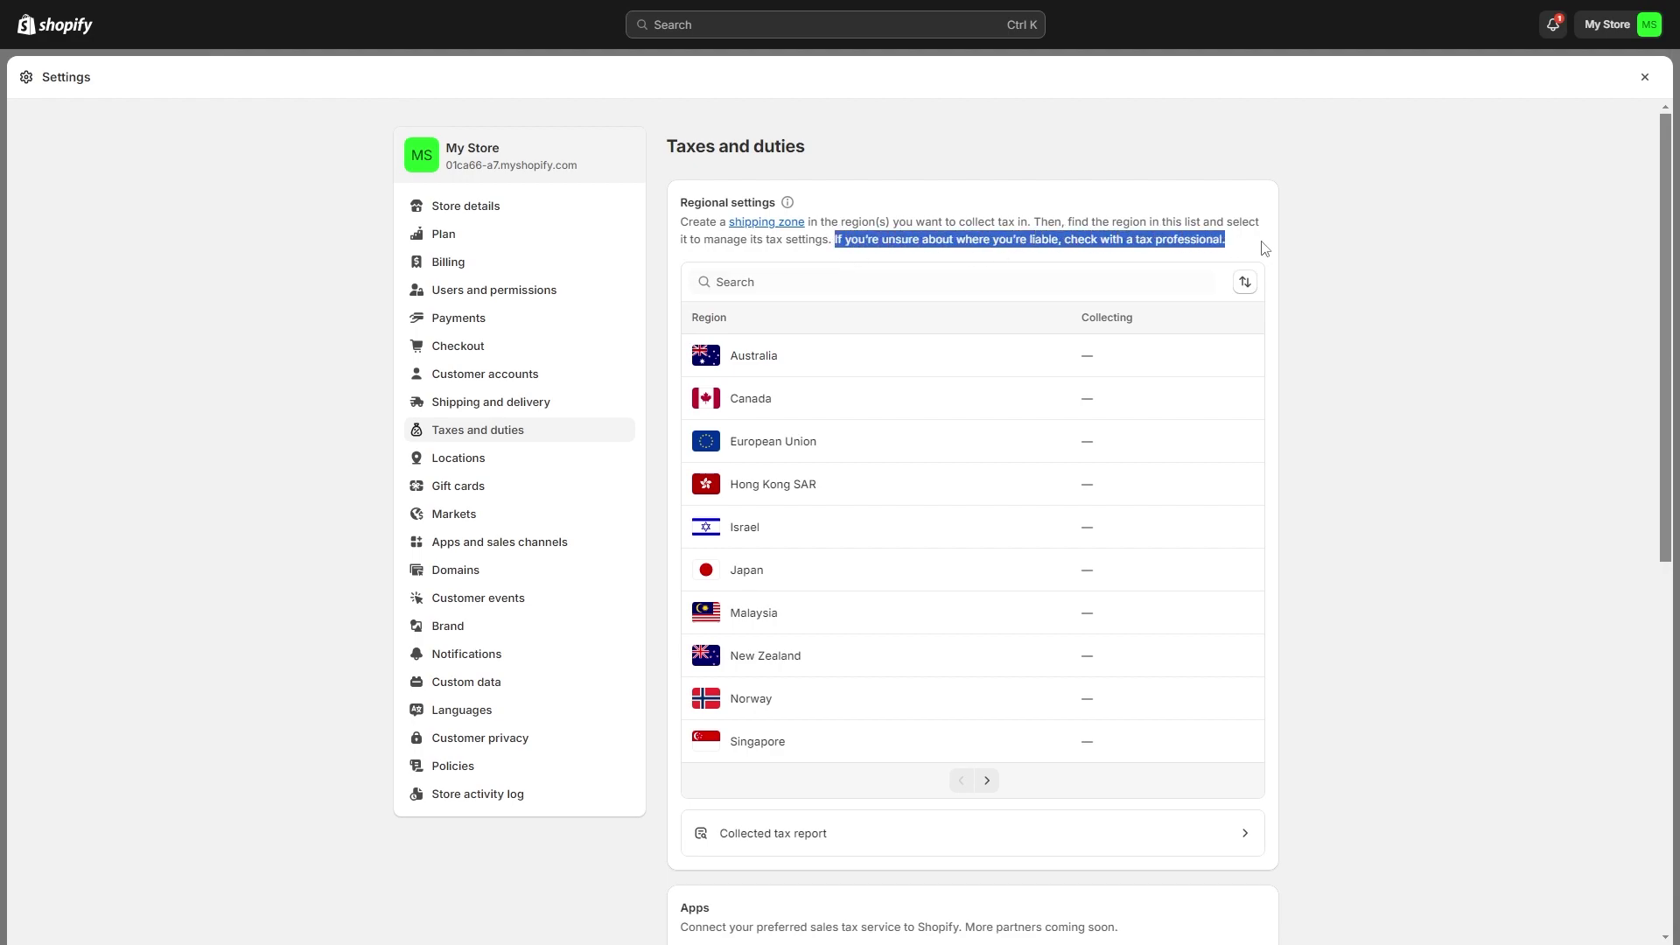
{"action": "left_click", "coordinate": [1294, 244]}
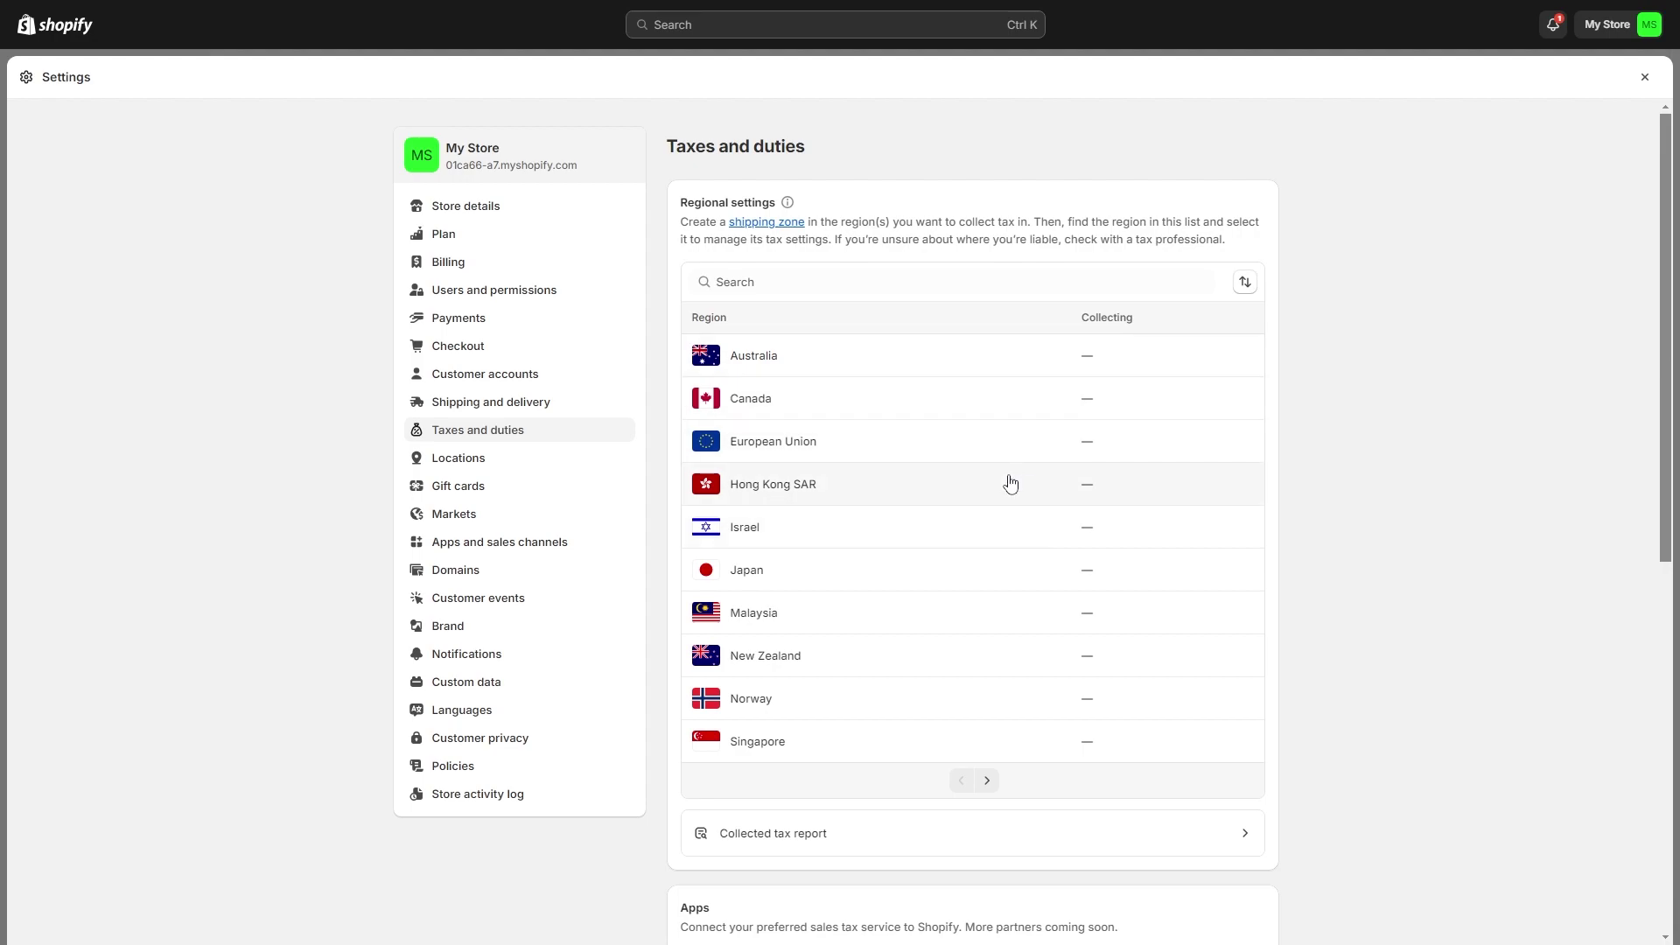
{"action": "left_click", "coordinate": [991, 449]}
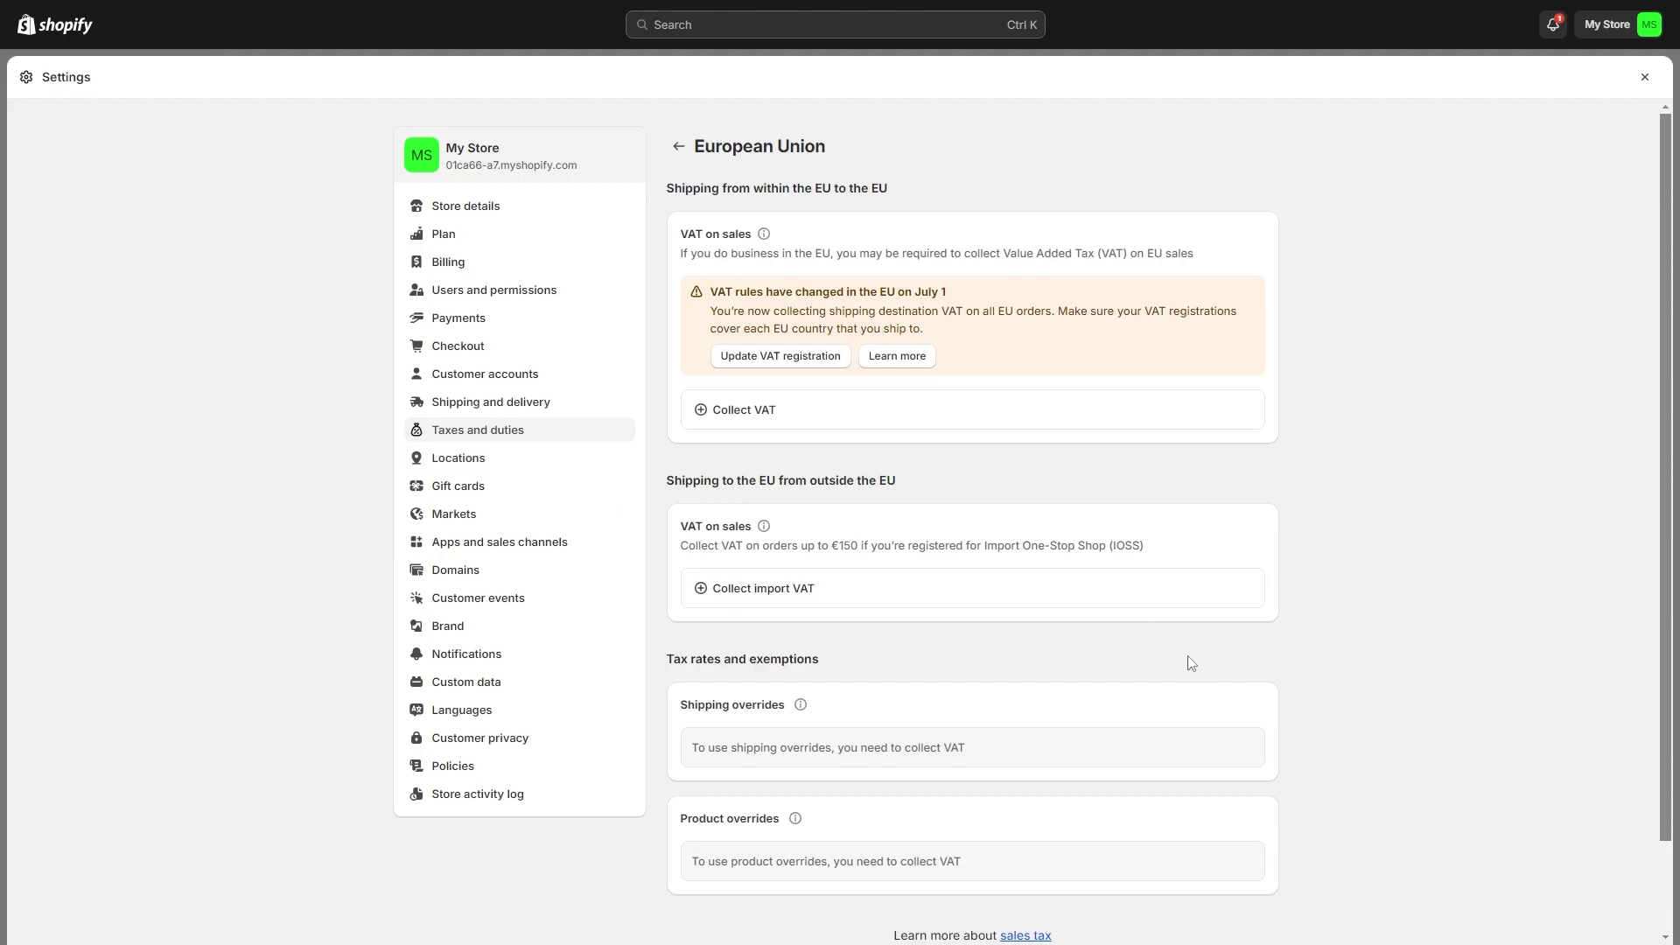
{"action": "left_click", "coordinate": [554, 409]}
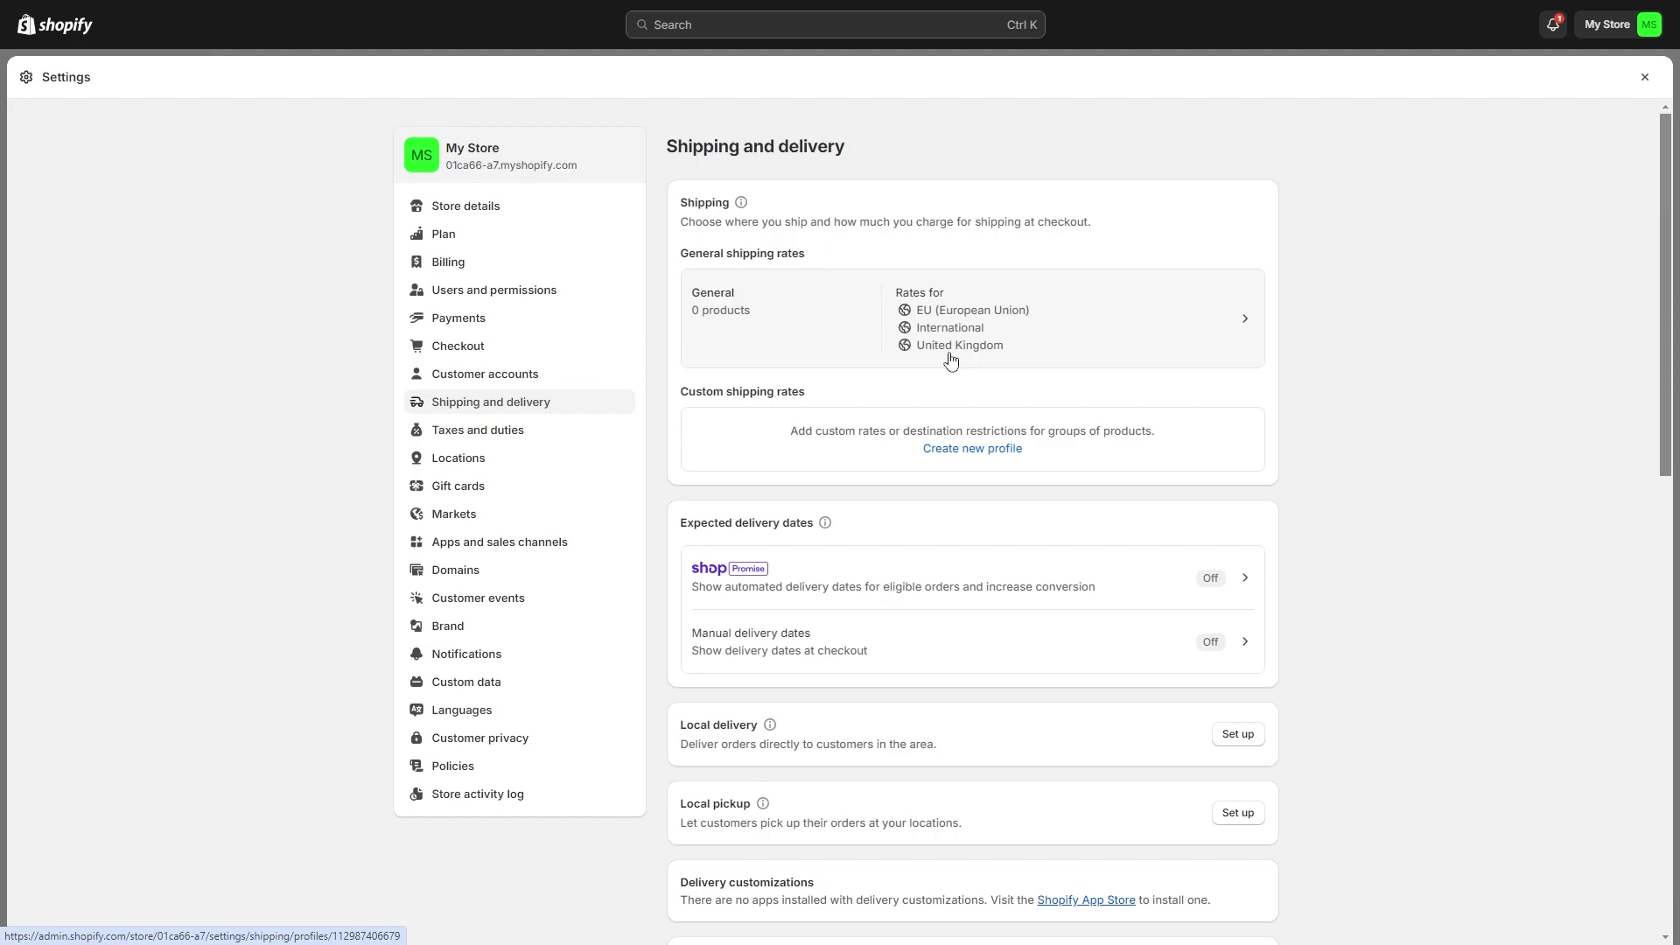
Step: Open the General shipping profile and expand the International zone's complete country list
{"action": "left_click_drag", "start_coordinate": [675, 253], "coordinate": [732, 294]}
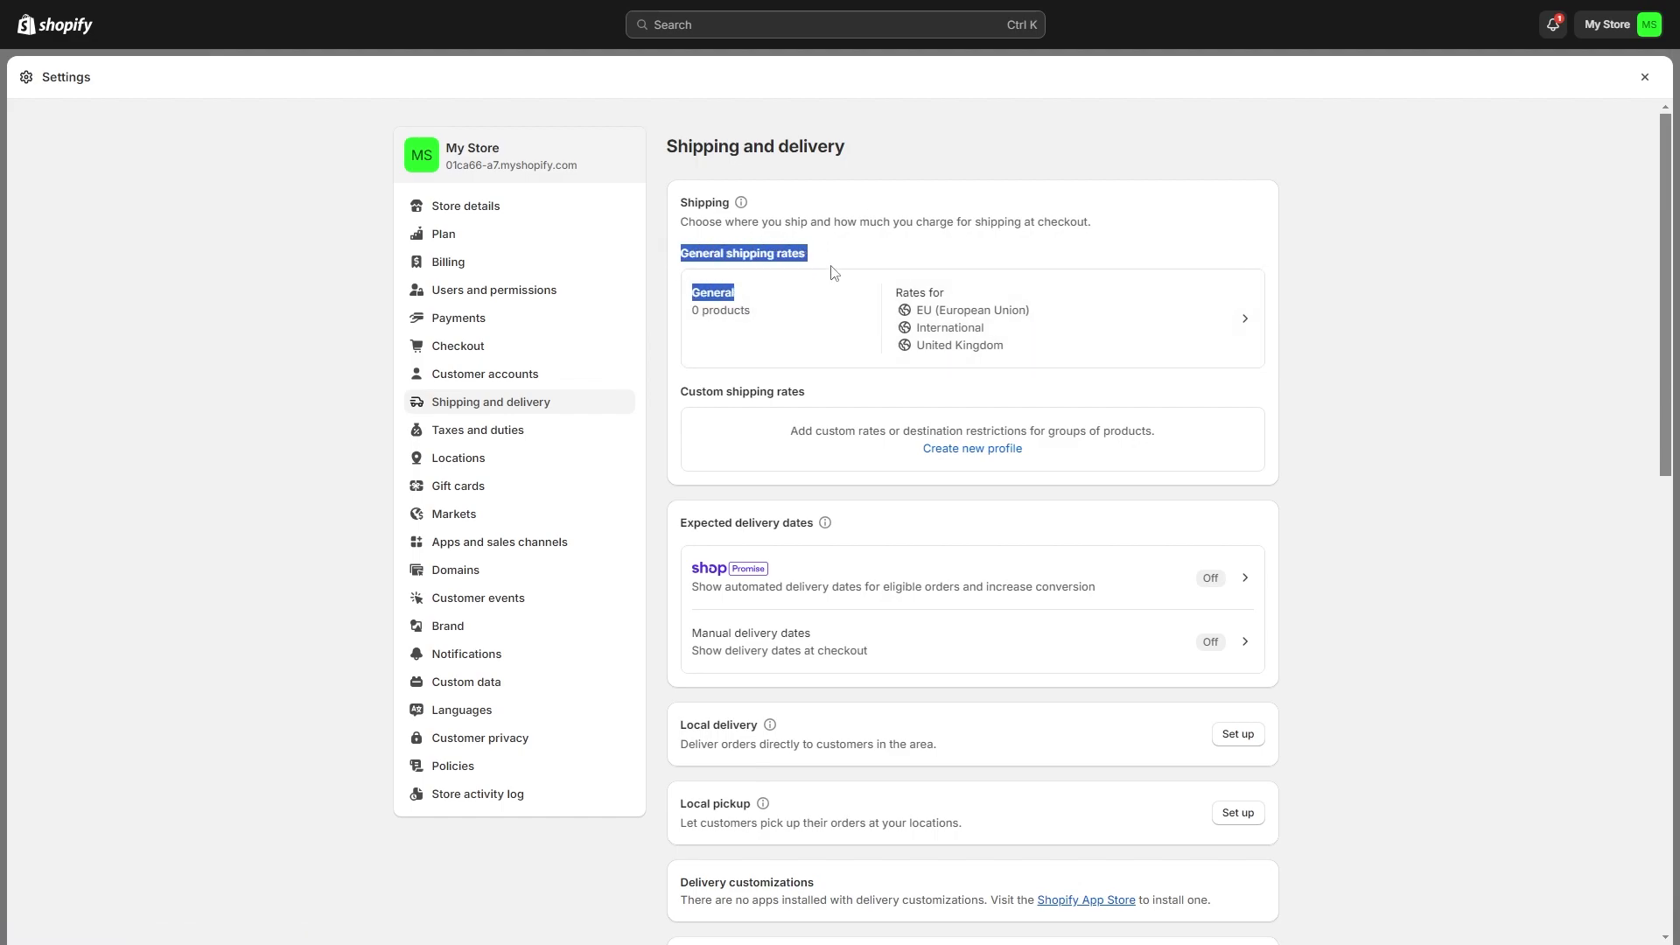
{"action": "left_click", "coordinate": [753, 325]}
{"action": "scroll", "coordinate": [1033, 393], "scroll_direction": "down", "scroll_amount": 3}
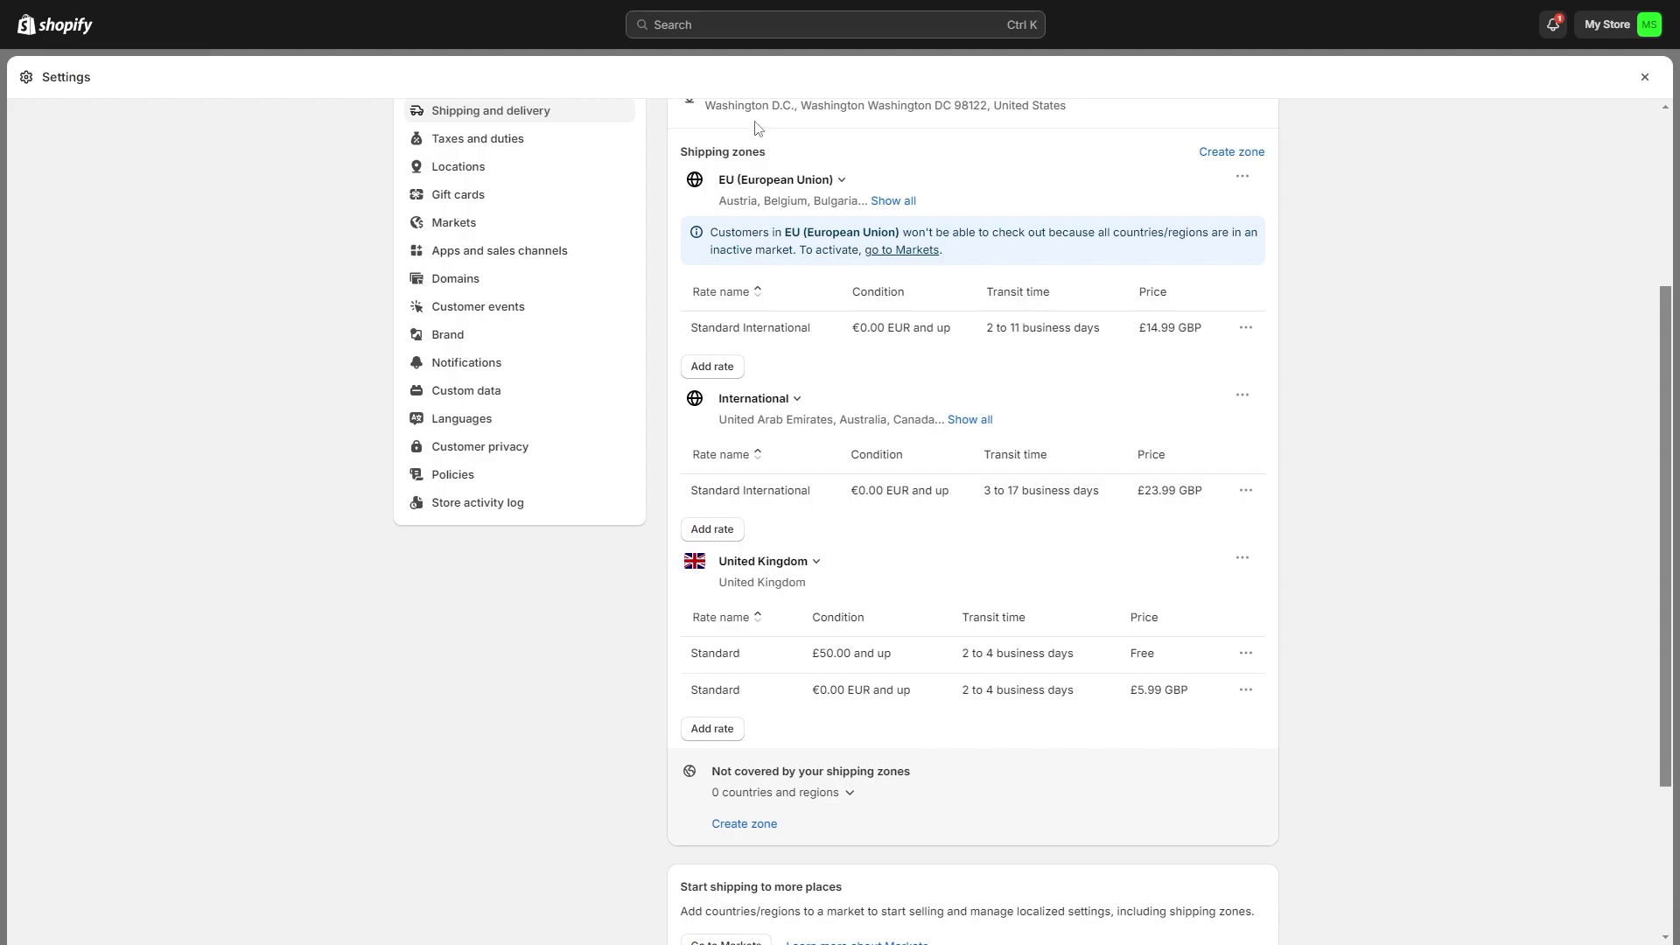
{"action": "left_click_drag", "start_coordinate": [766, 153], "coordinate": [700, 166]}
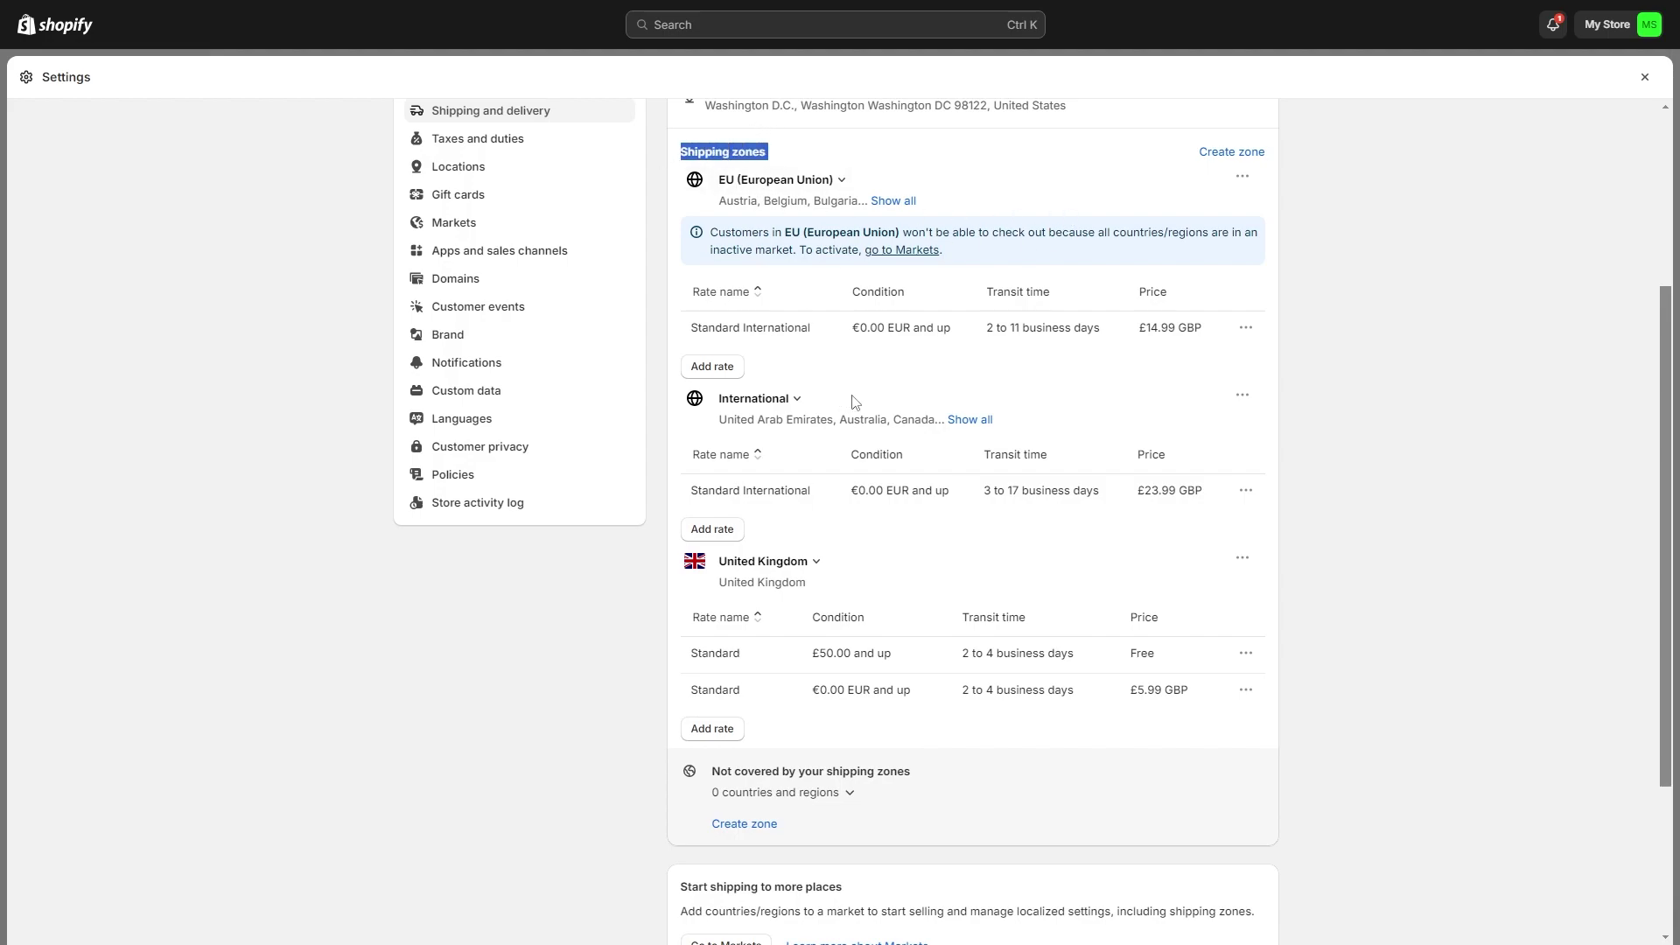
{"action": "left_click_drag", "start_coordinate": [825, 401], "coordinate": [706, 407]}
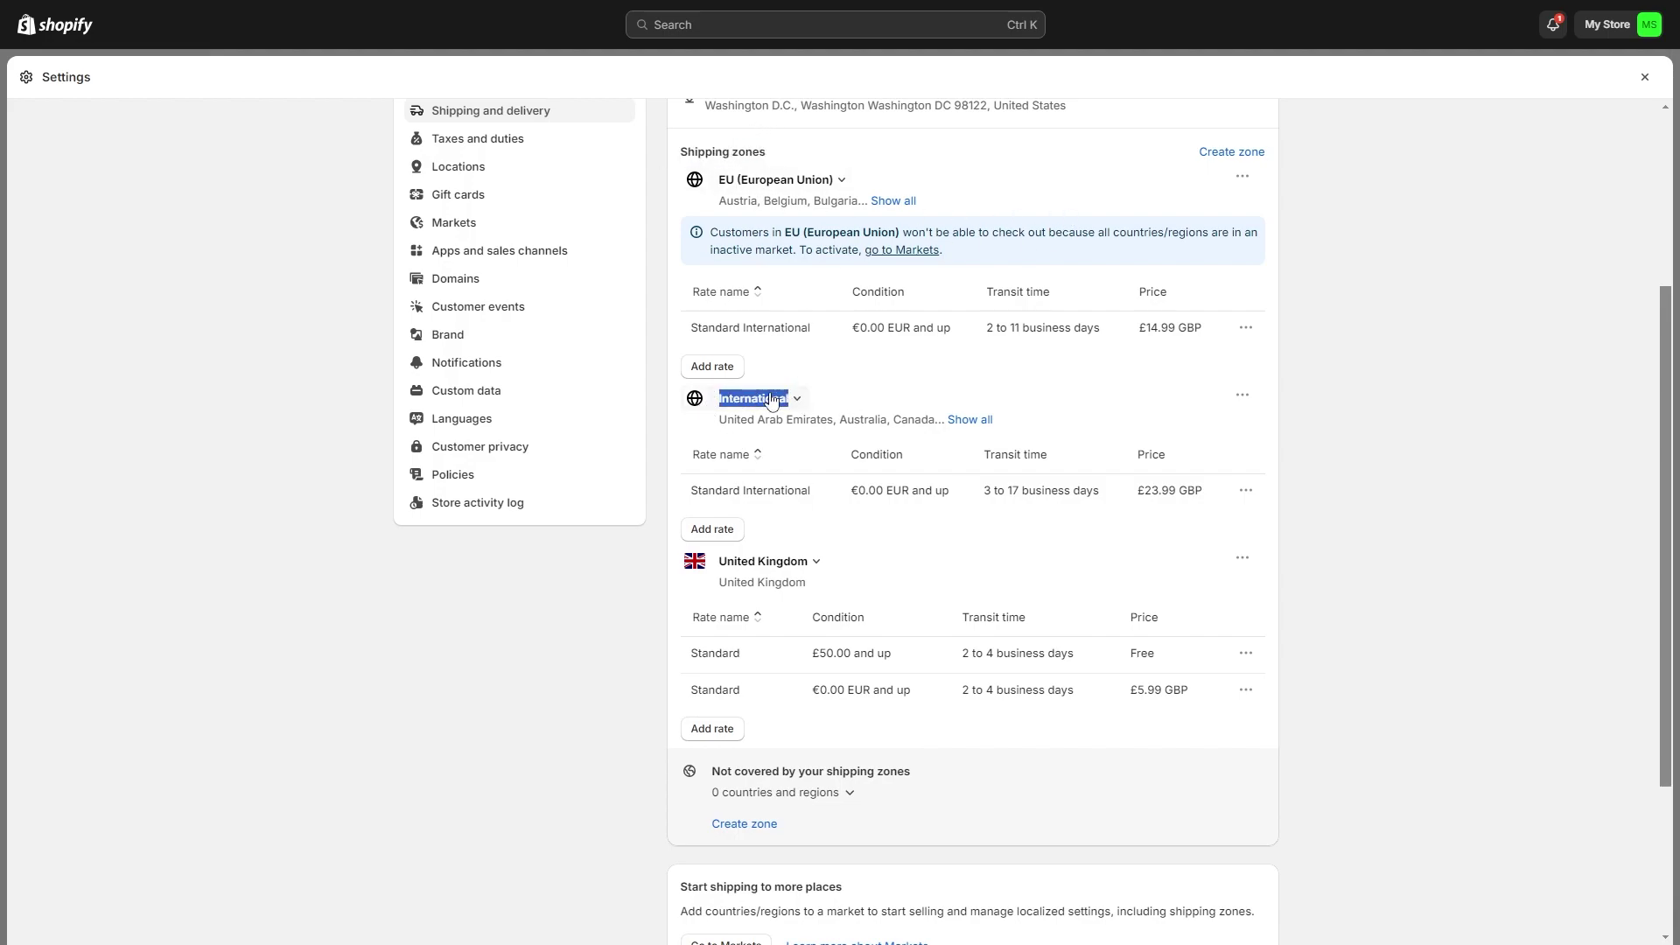
{"action": "left_click", "coordinate": [971, 421]}
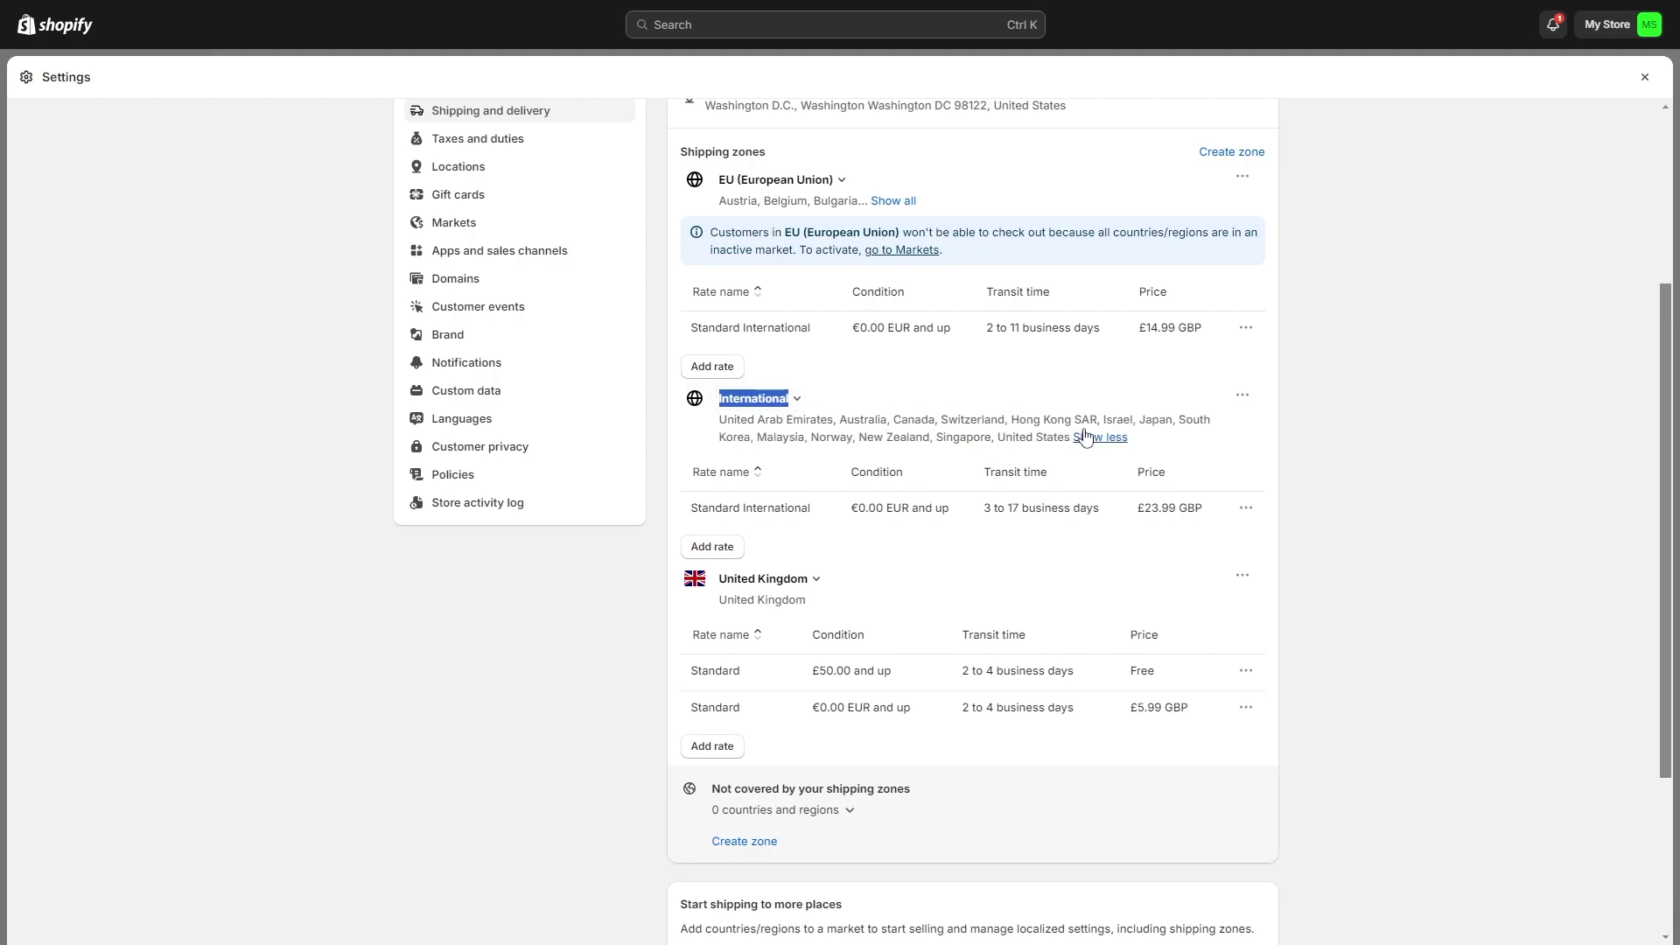
{"action": "left_click", "coordinate": [1246, 509]}
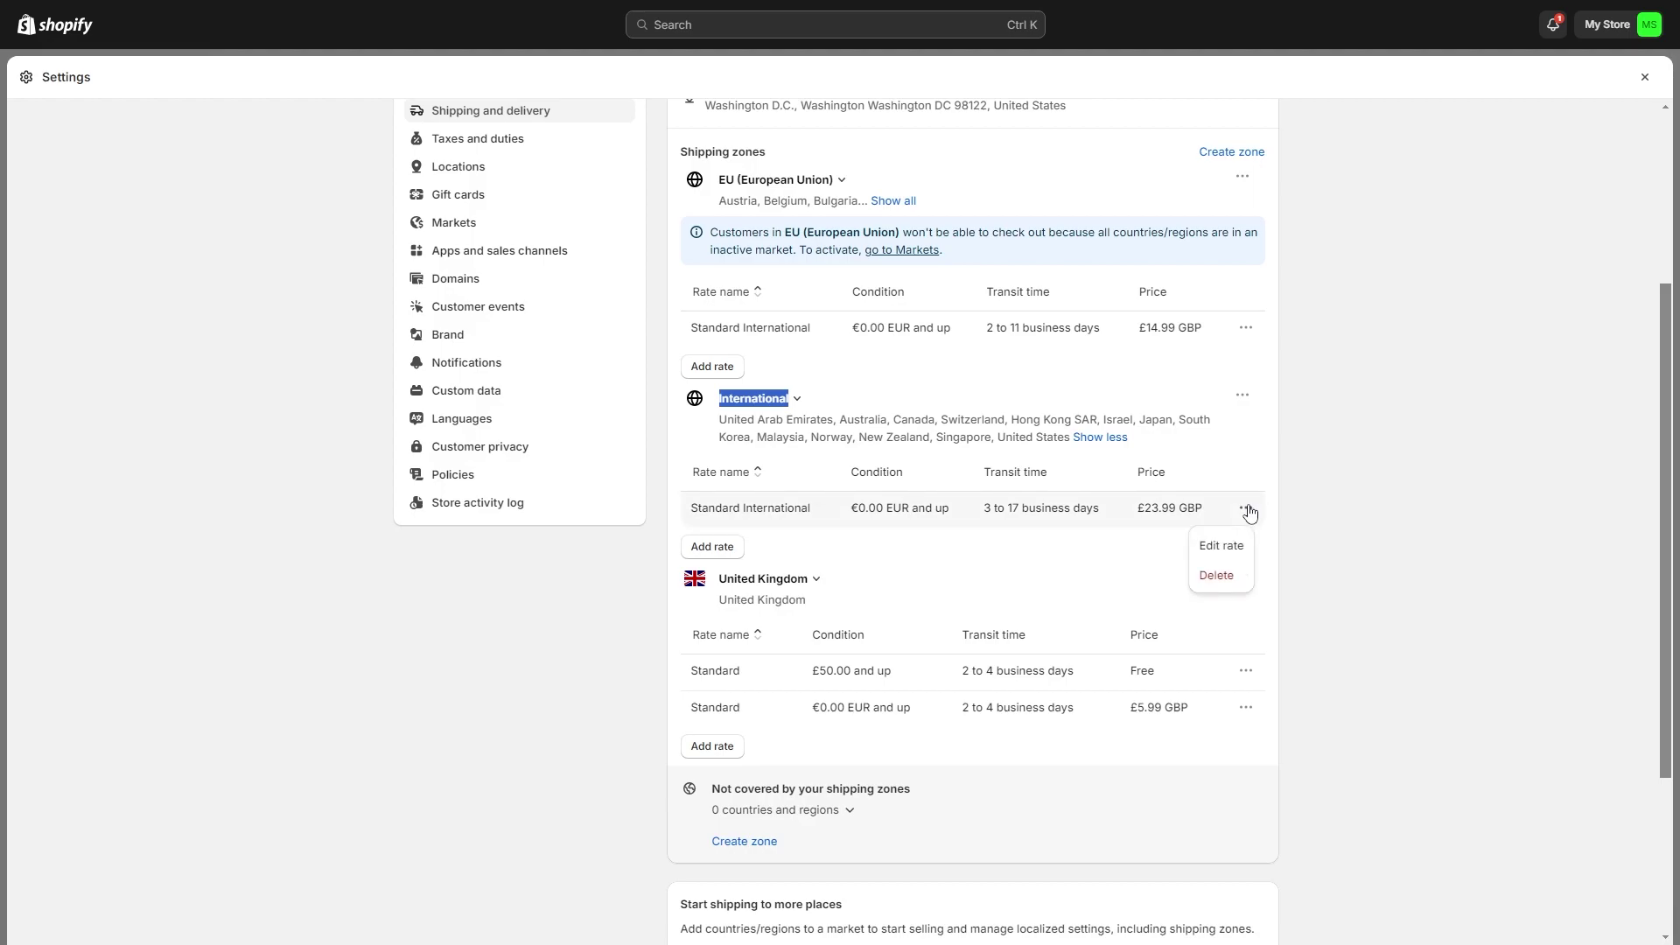
{"action": "left_click", "coordinate": [1239, 538]}
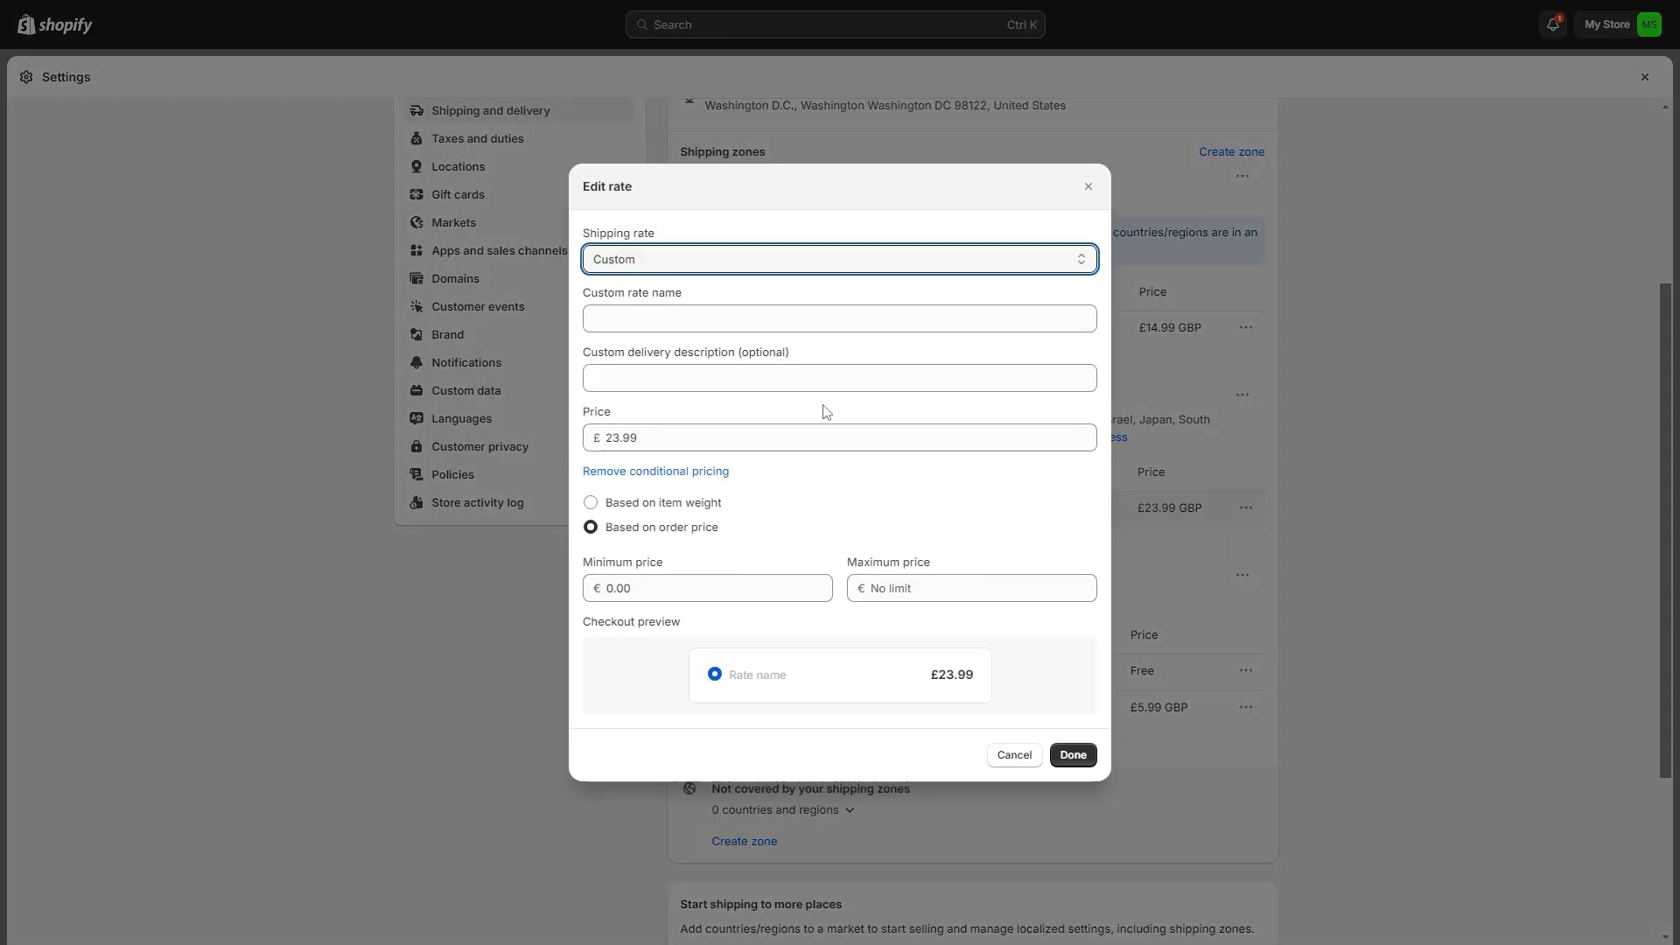
{"action": "left_click", "coordinate": [1088, 187]}
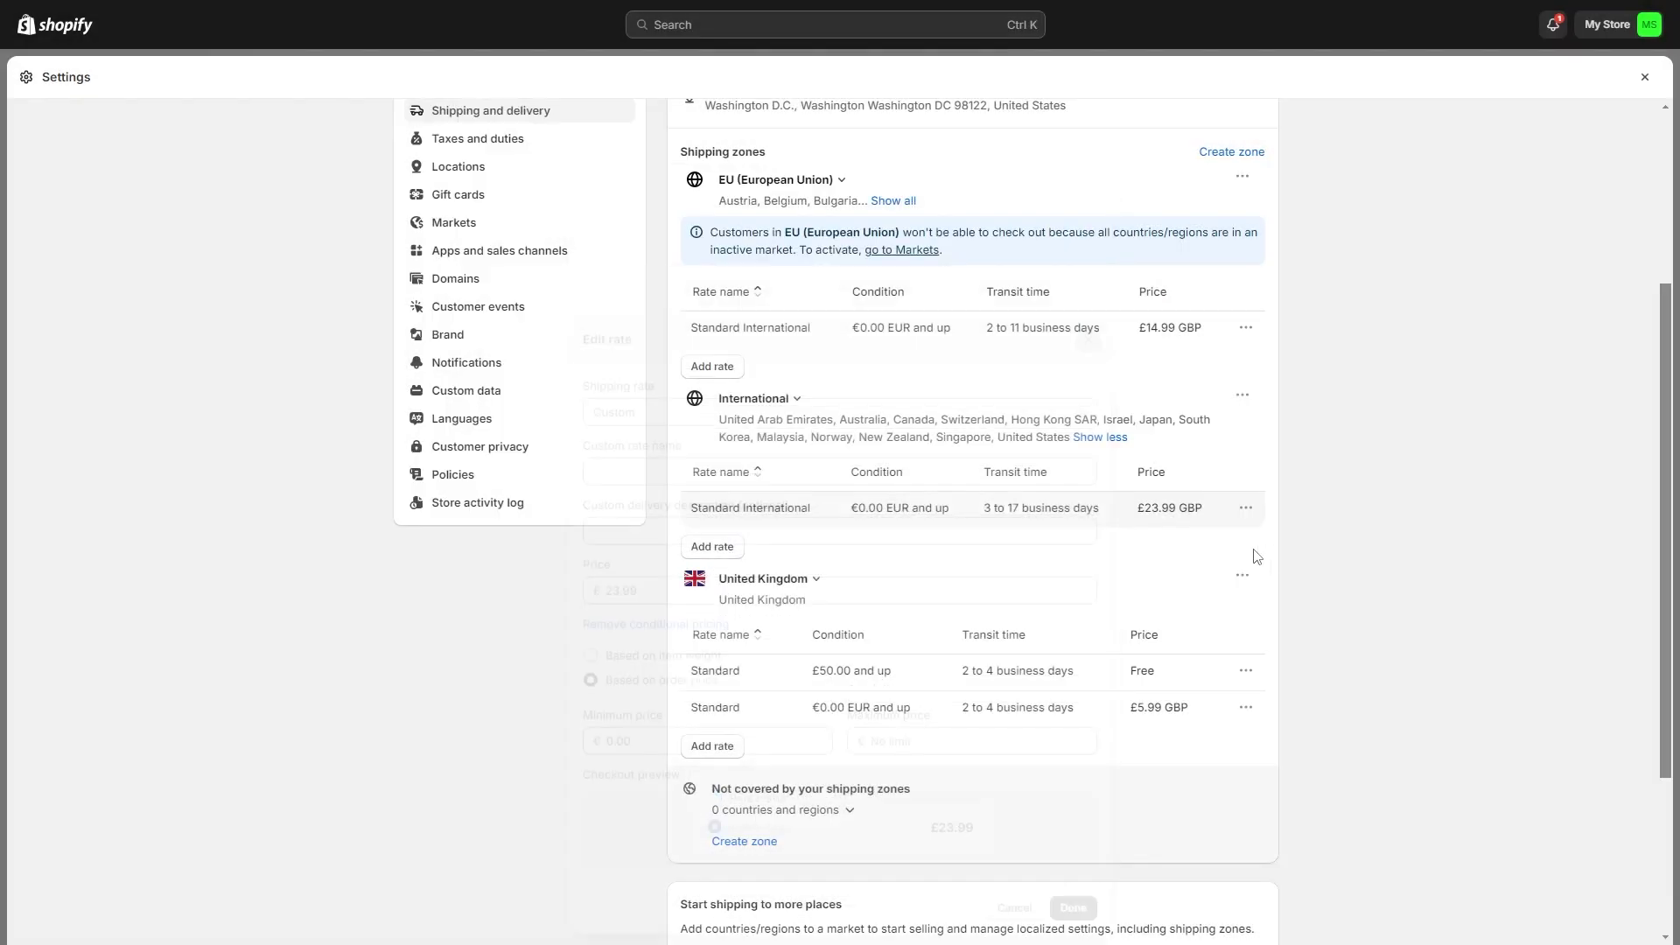
{"action": "left_click", "coordinate": [710, 551]}
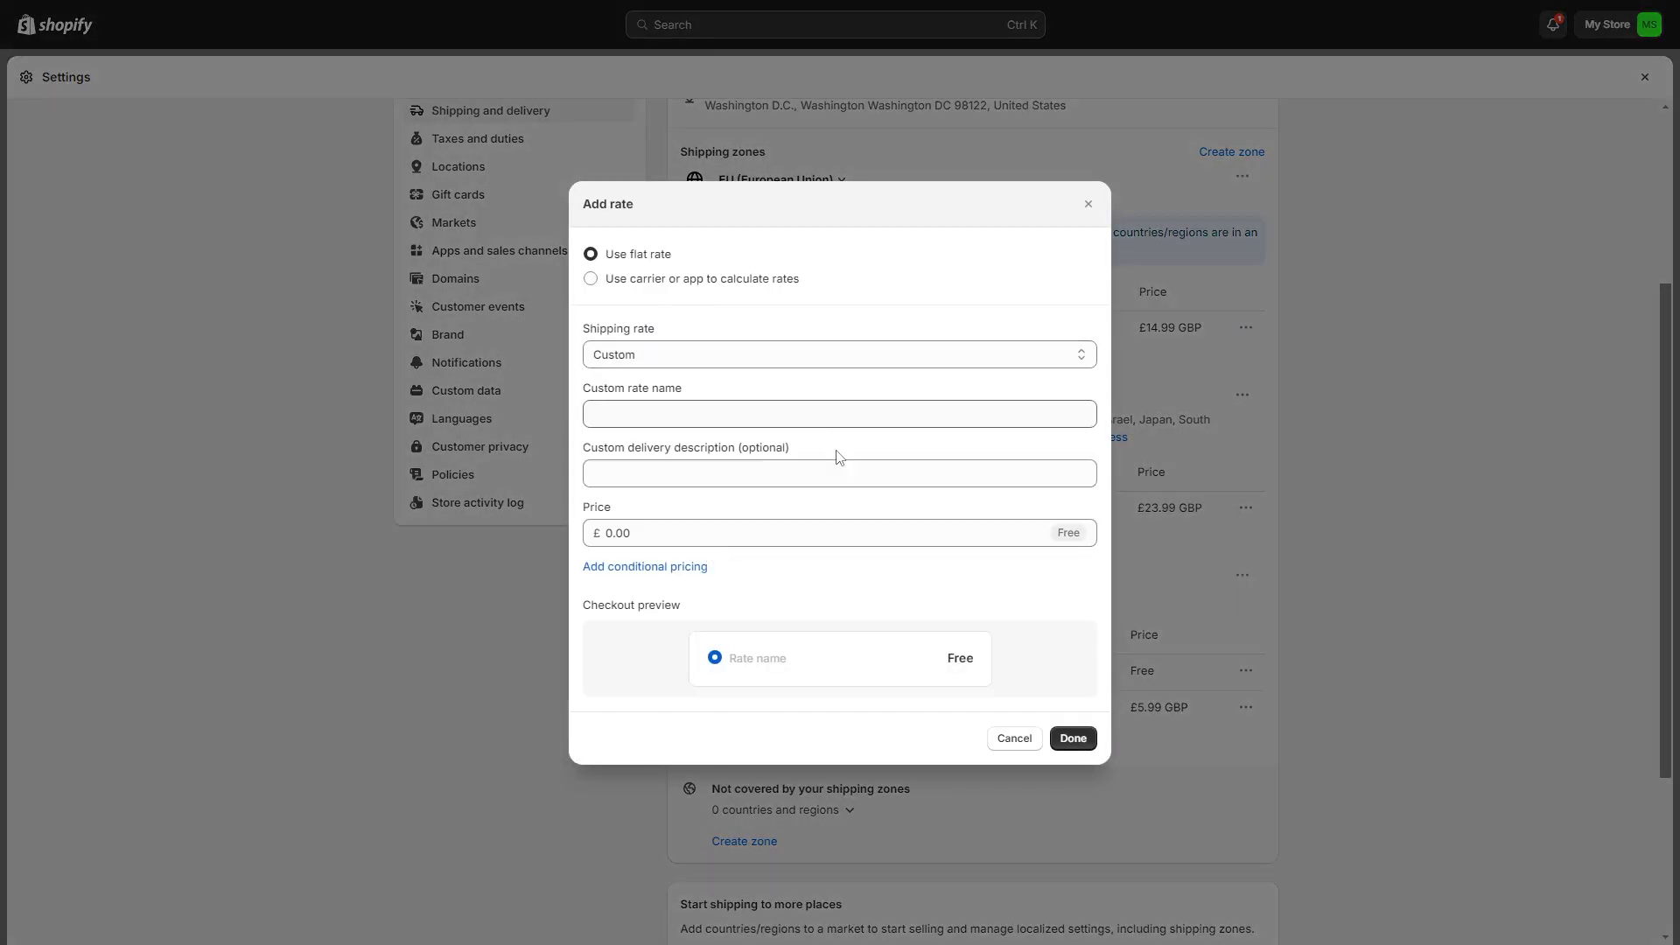
{"action": "key", "text": "Escape"}
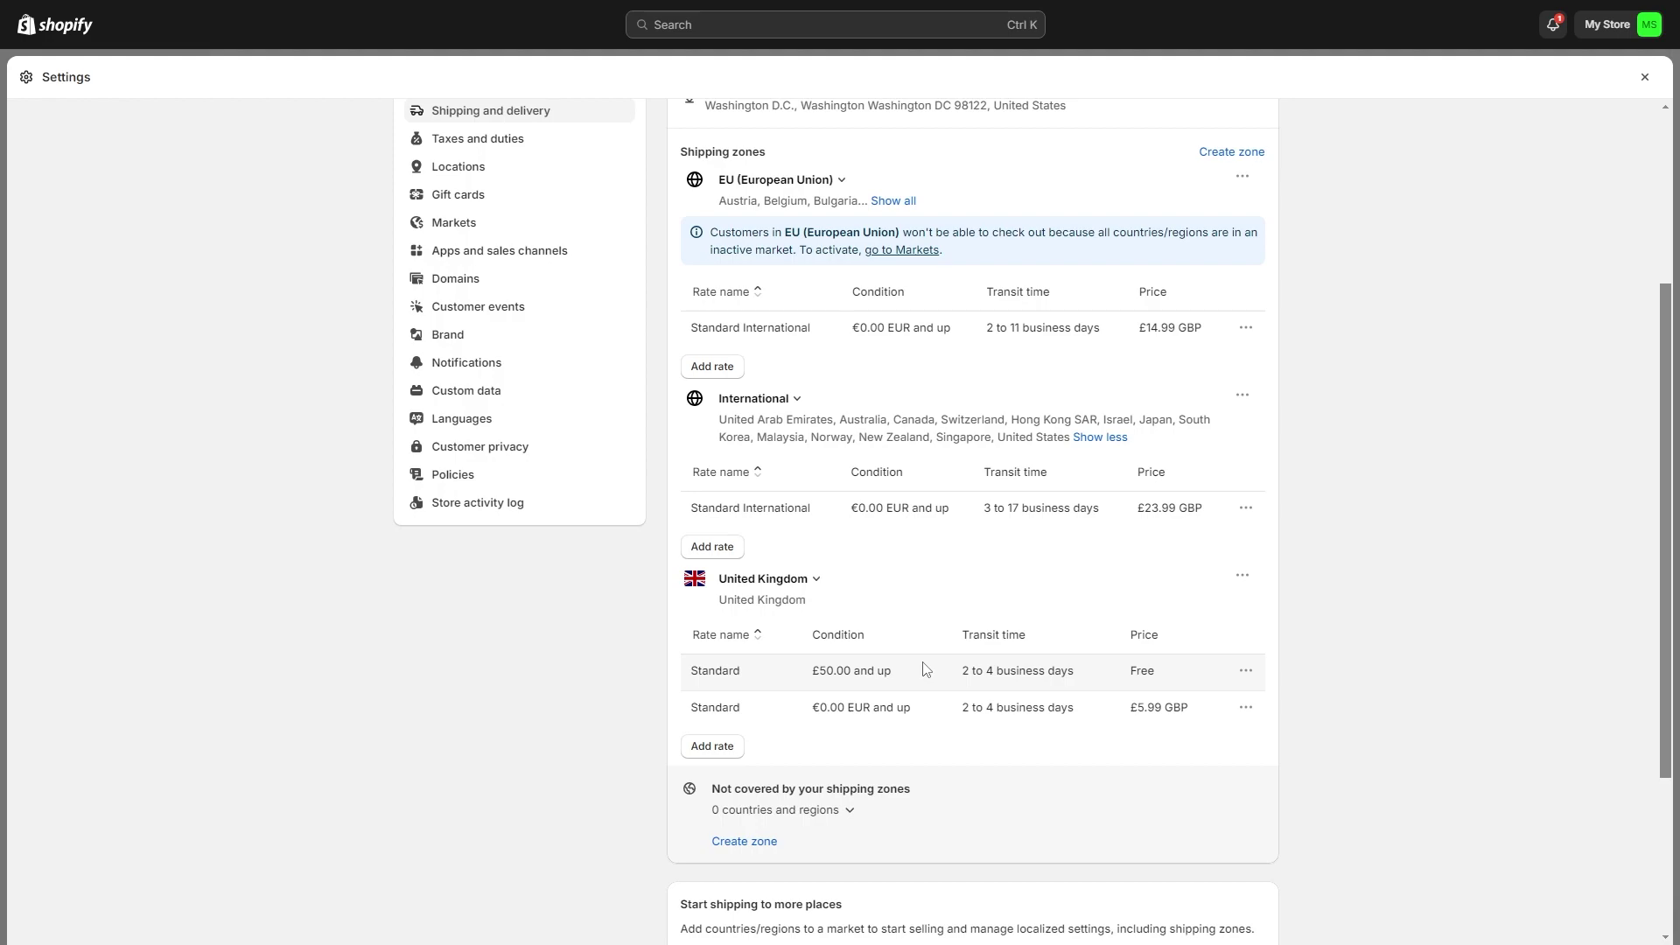